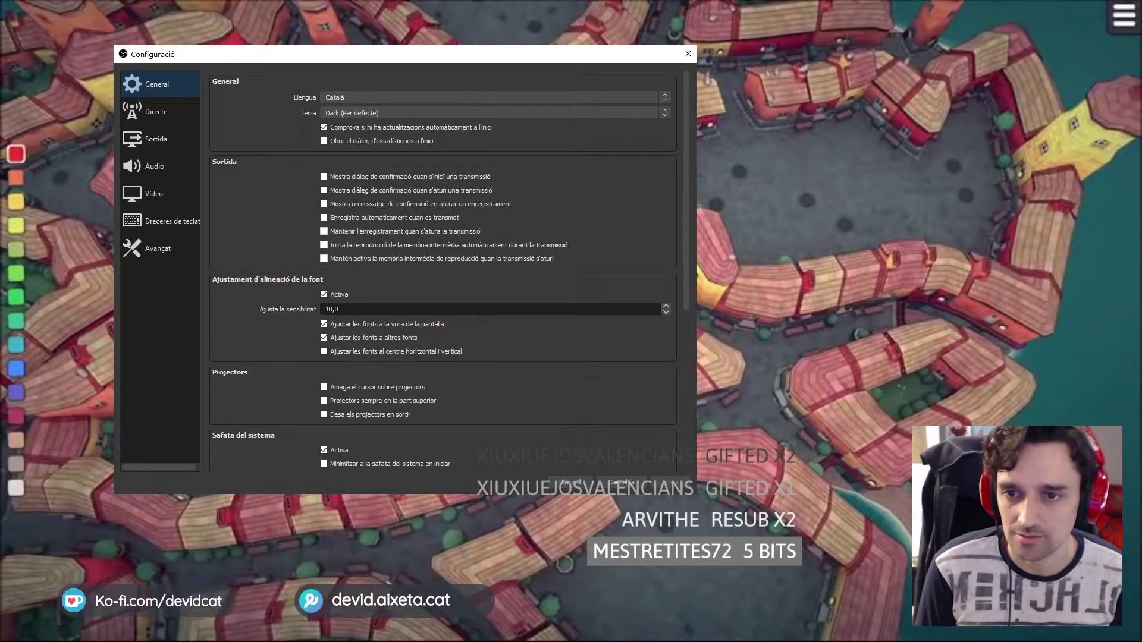
- Go through the stream, output, video and advanced pages of the OBS settings
key("Escape")
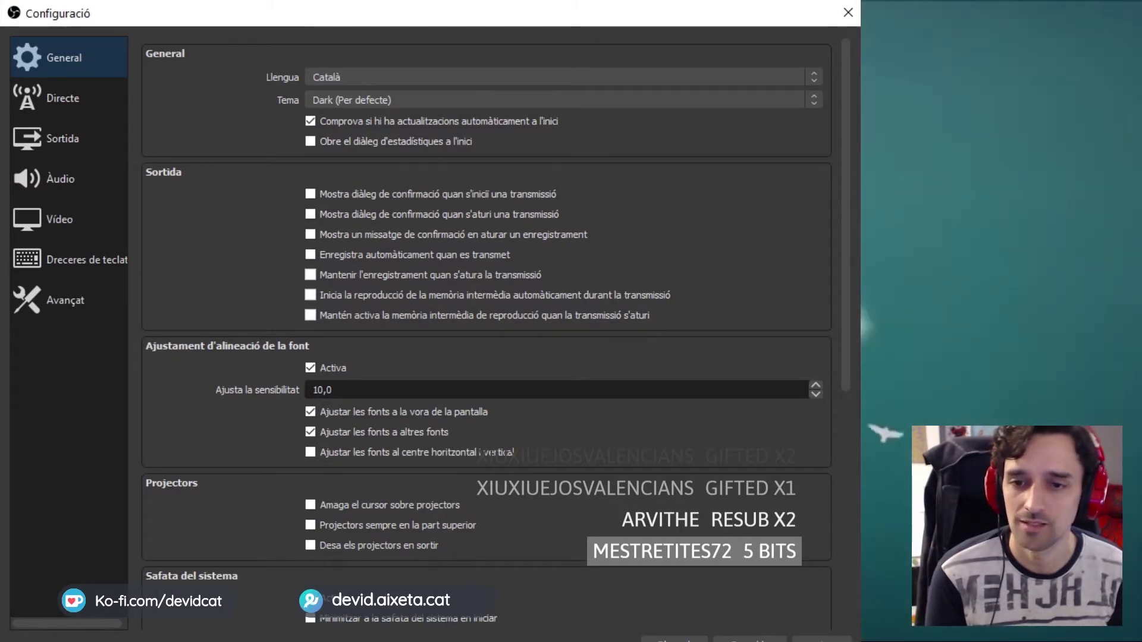
left_click(63, 98)
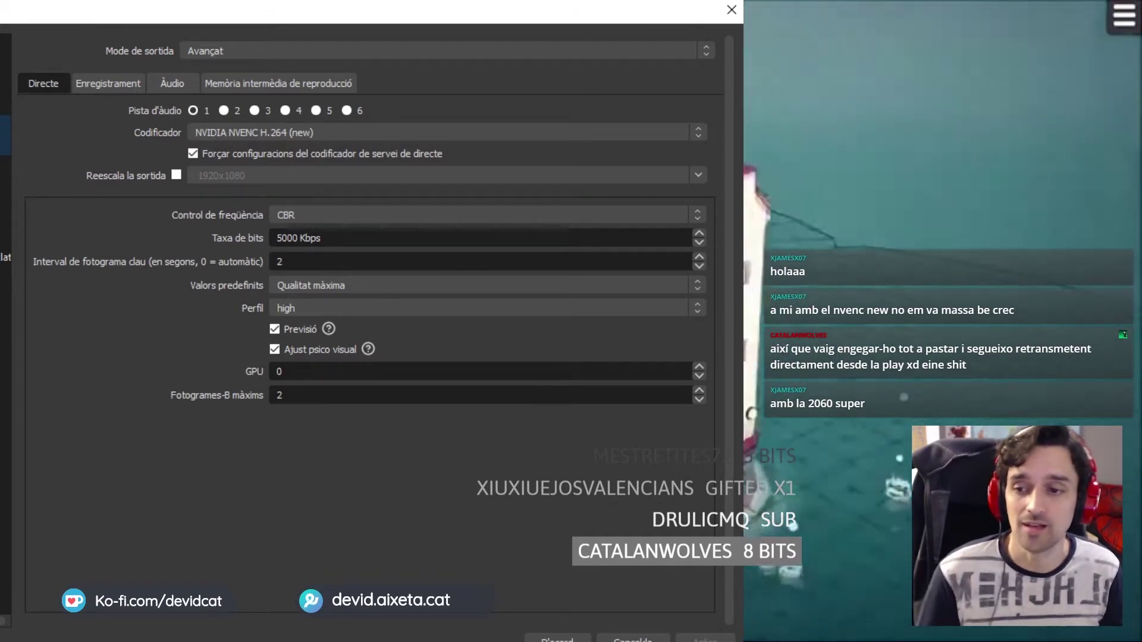
left_click(5, 217)
left_click_drag(369, 11, 485, 13)
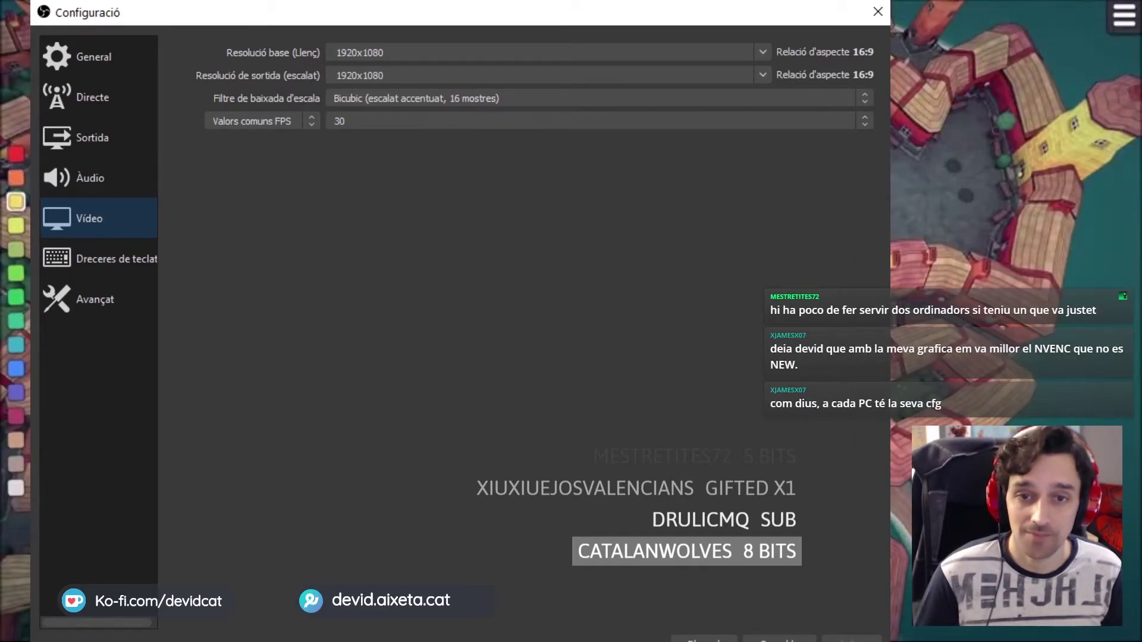
left_click(95, 299)
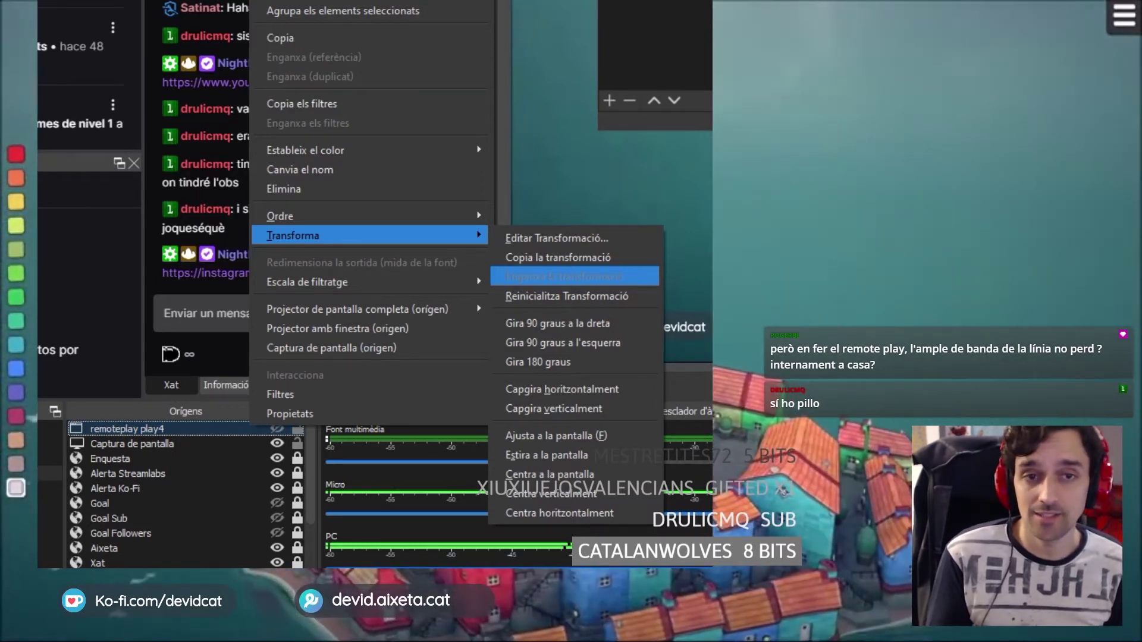
left_click(16, 203)
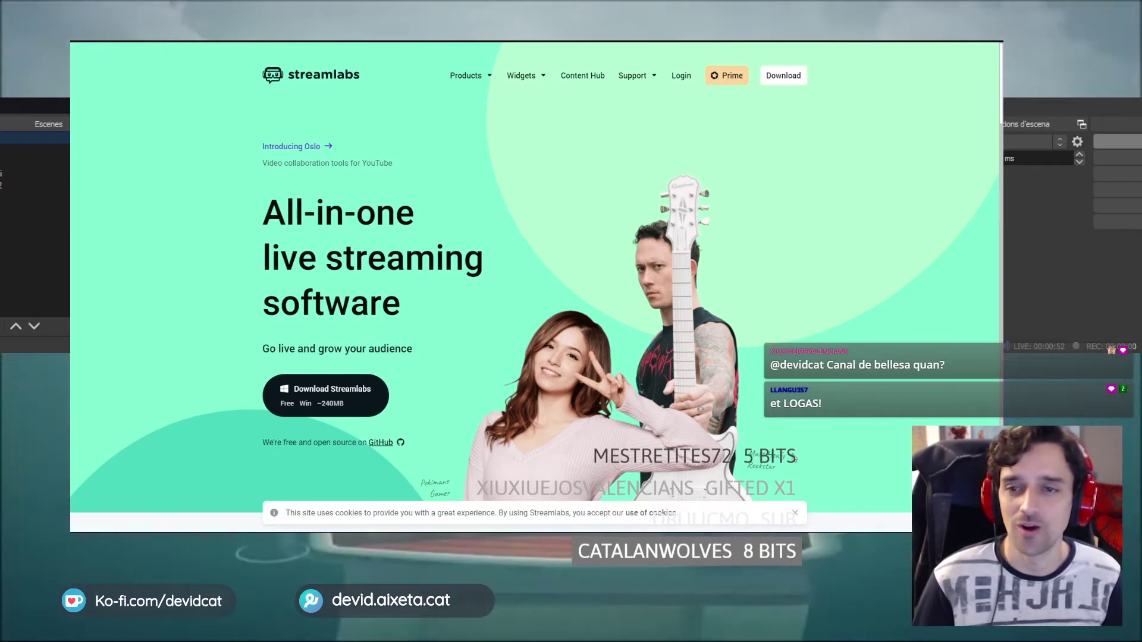
- Log in to Streamlabs with the Twitch account and open the Alert Box page
left_click(682, 76)
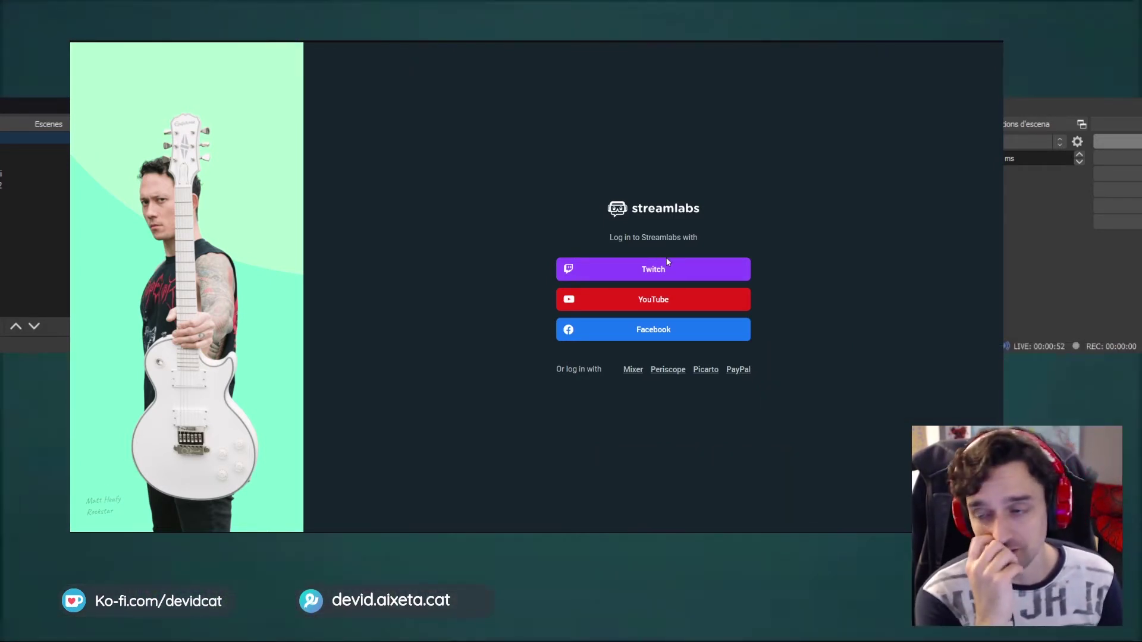
left_click(667, 265)
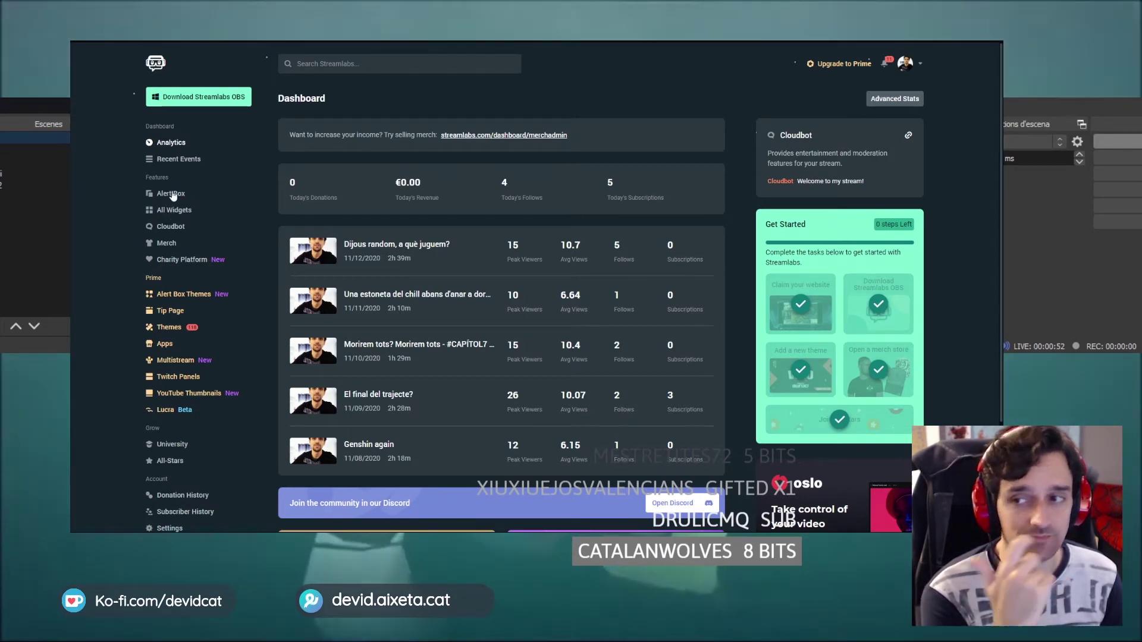
left_click(171, 194)
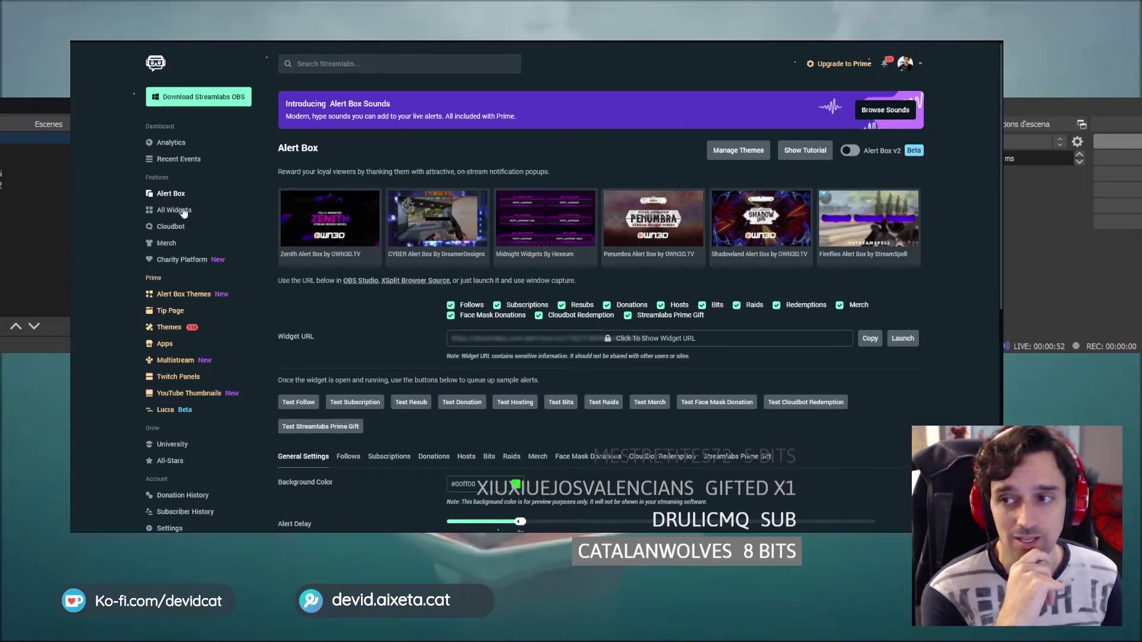
- Look over the Streamlabs widget gallery to see which streaming widgets are offered
left_click(178, 210)
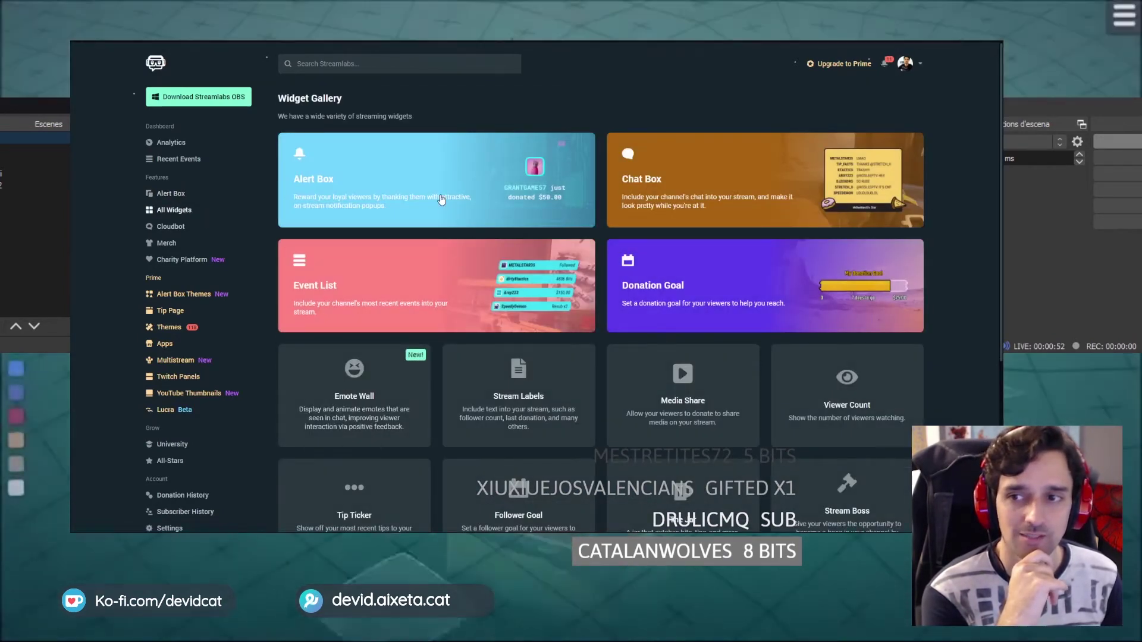
left_click(437, 188)
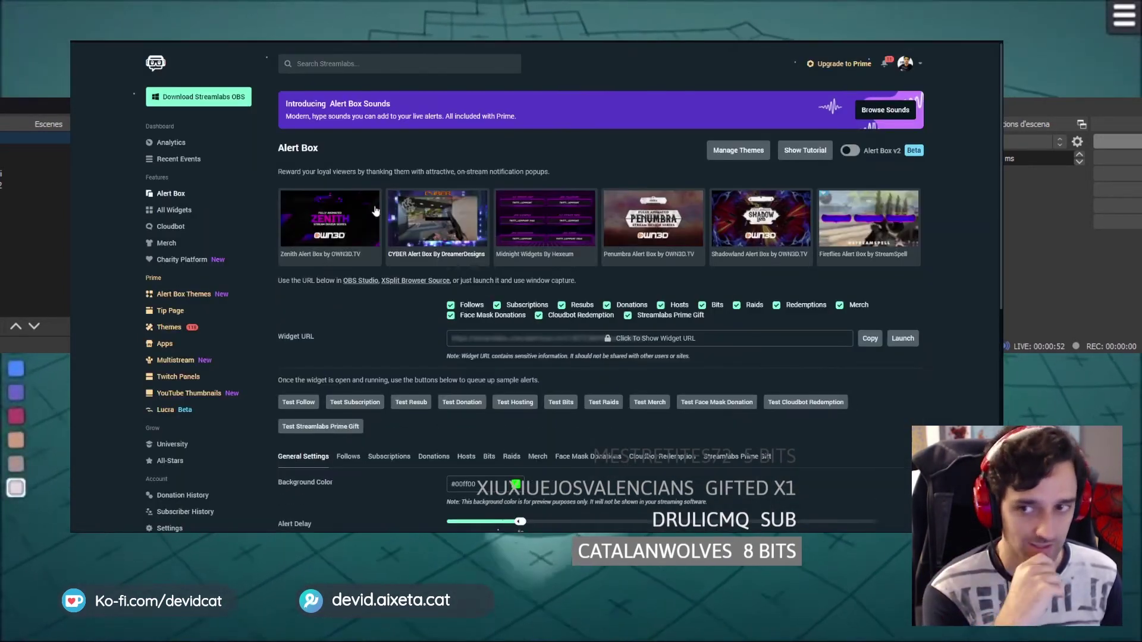
left_click(179, 210)
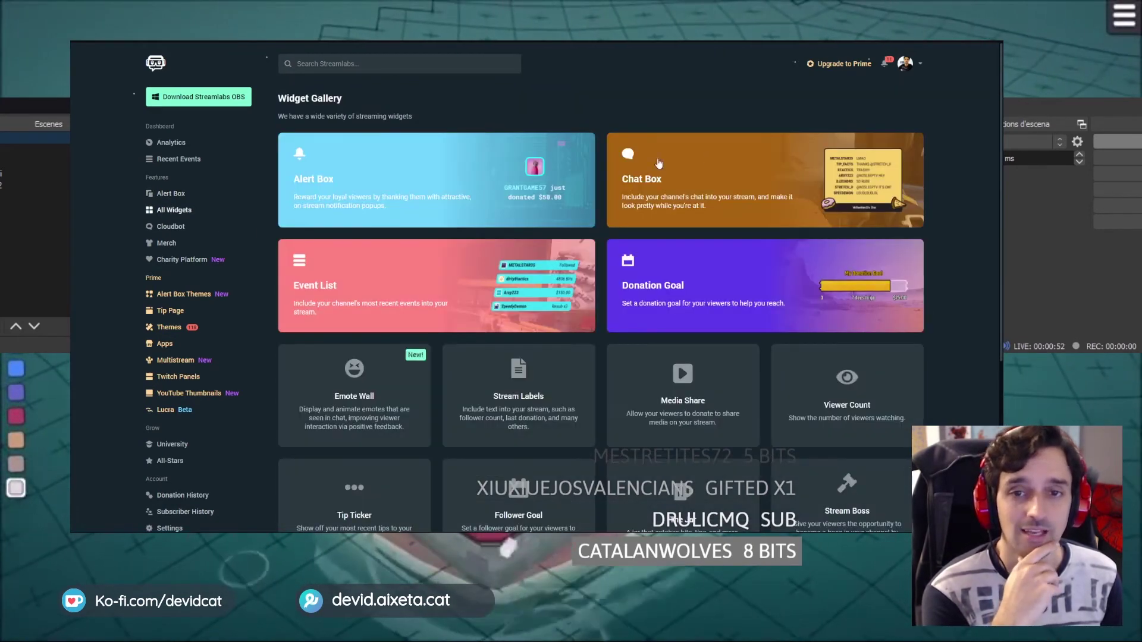
scroll(659, 238, "down", 5)
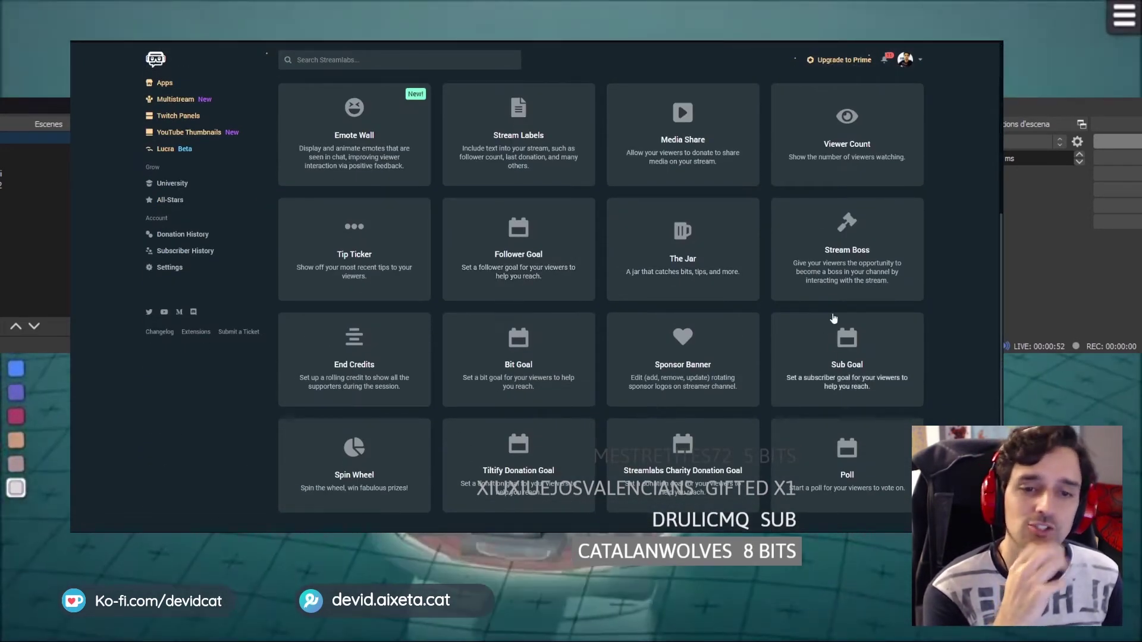
scroll(834, 318, "up", 5)
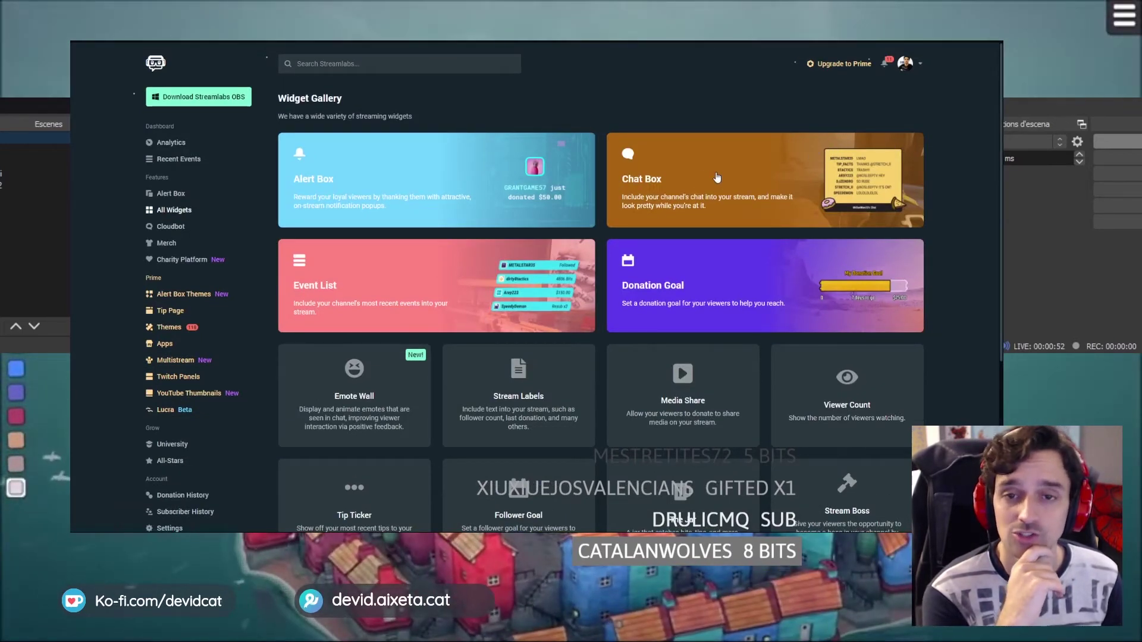
- Open the Chat Box widget and examine its theme, badge, font, message timing and chatter filter settings
left_click(717, 177)
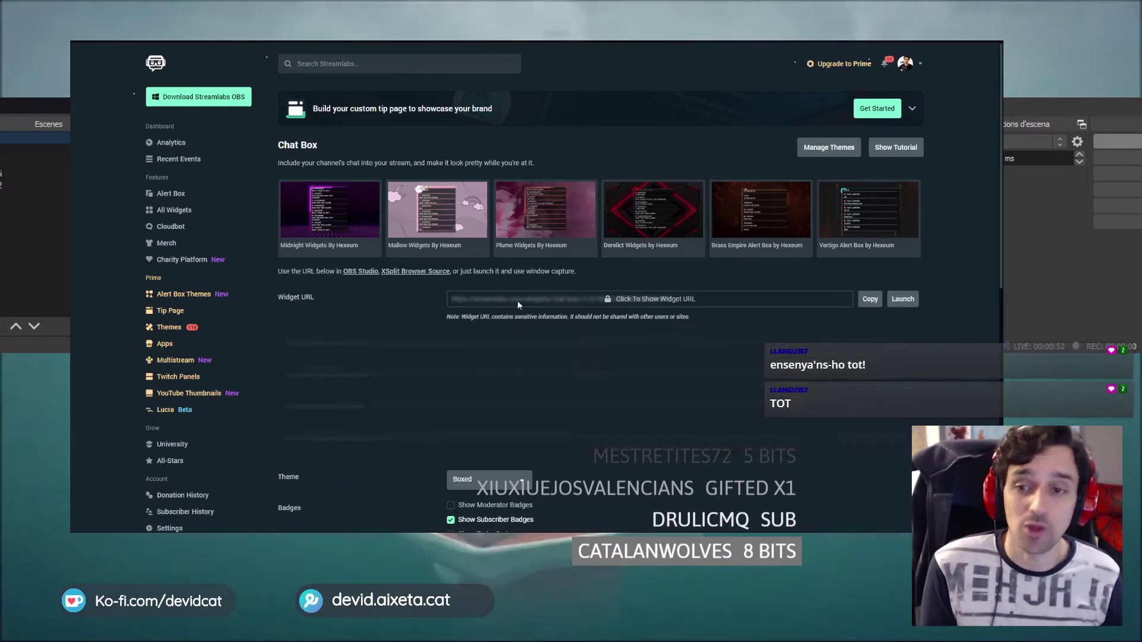
scroll(503, 316, "down", 3)
scroll(503, 315, "down", 2)
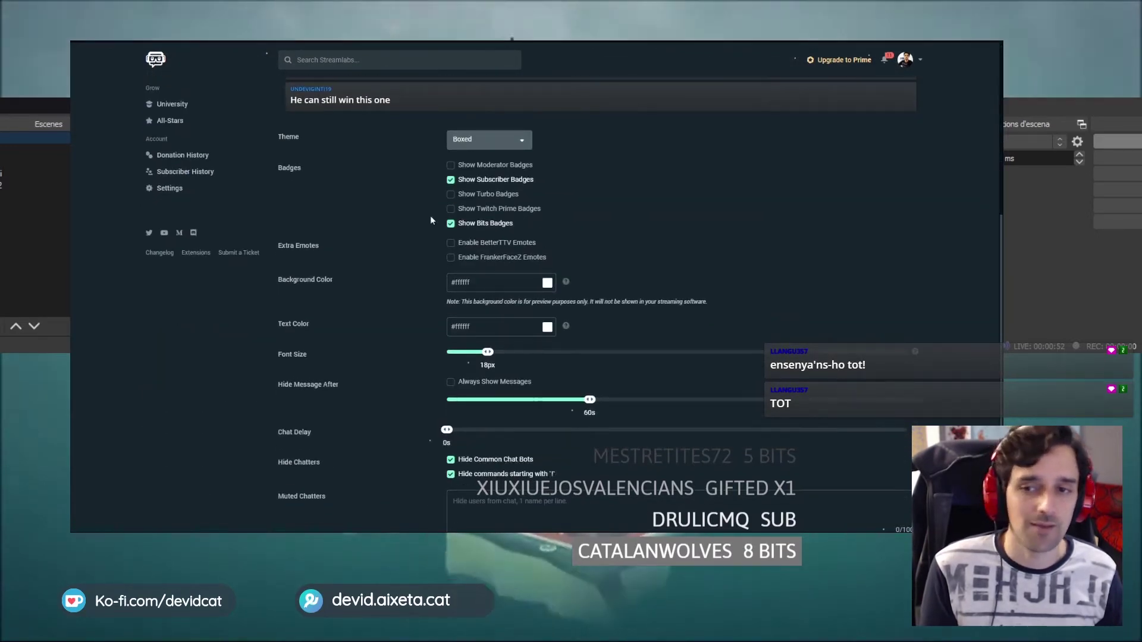
scroll(591, 181, "up", 4)
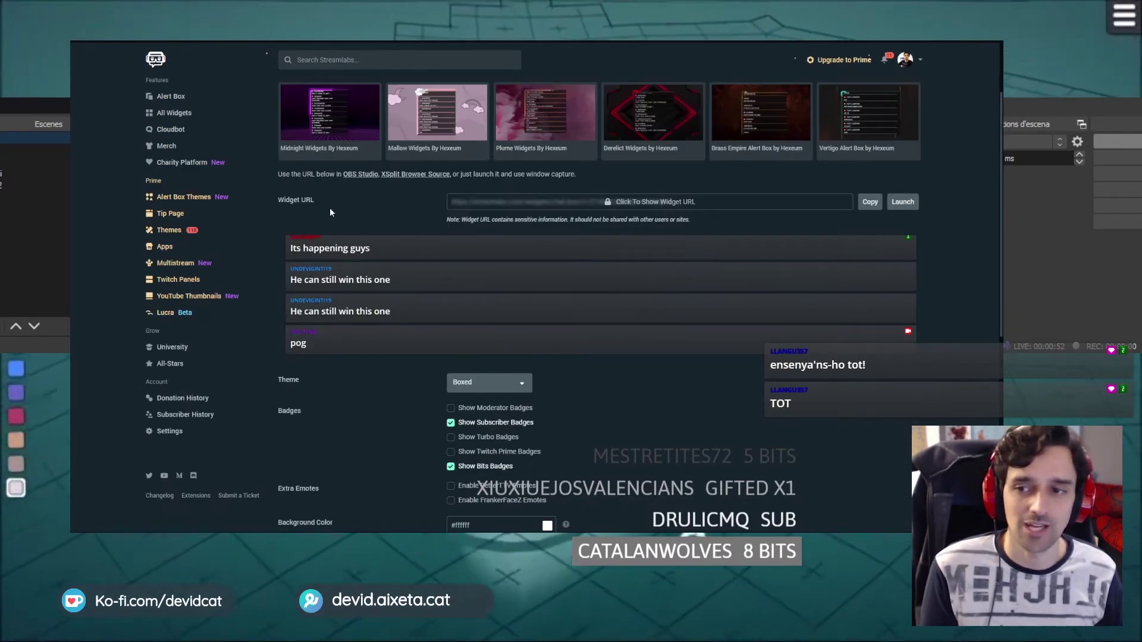
scroll(446, 316, "down", 4)
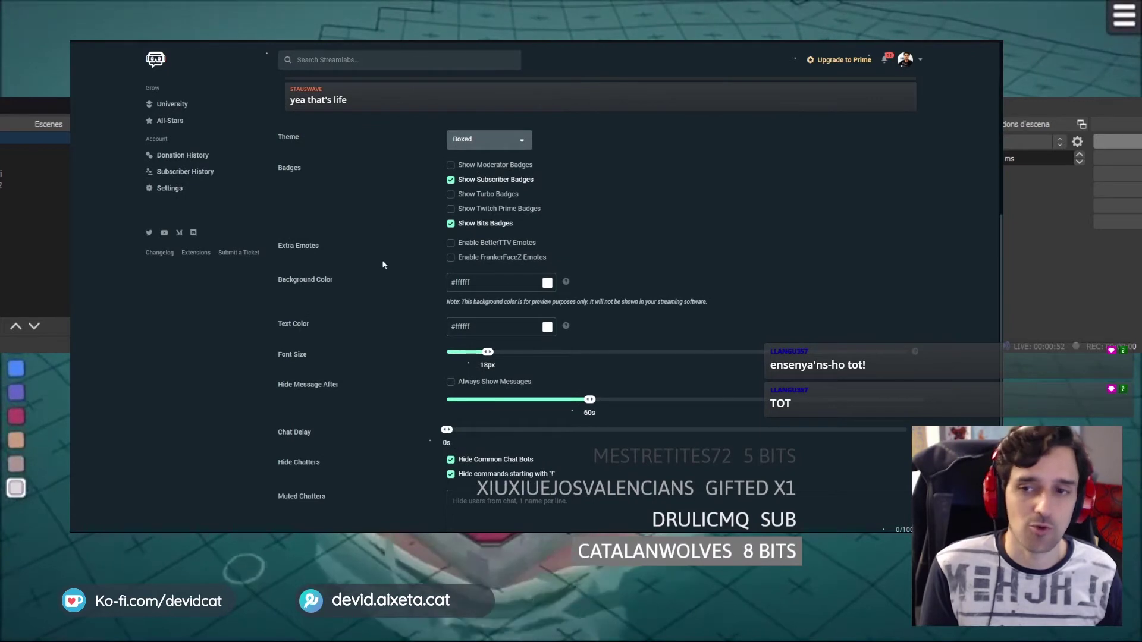
scroll(513, 83, "down", 2)
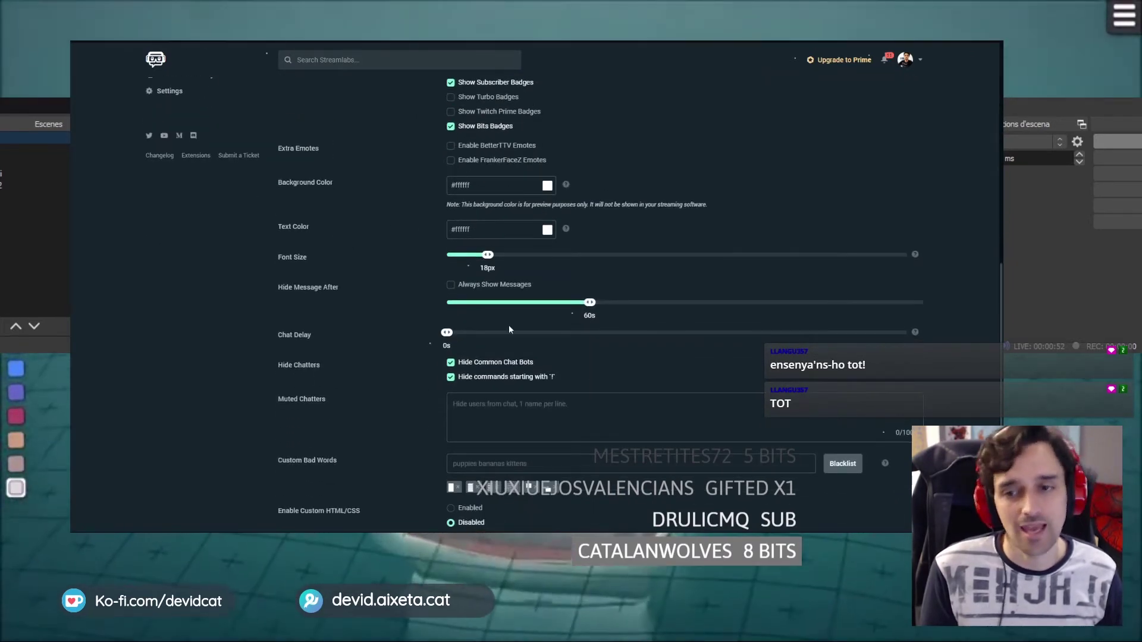
scroll(464, 297, "down", 1)
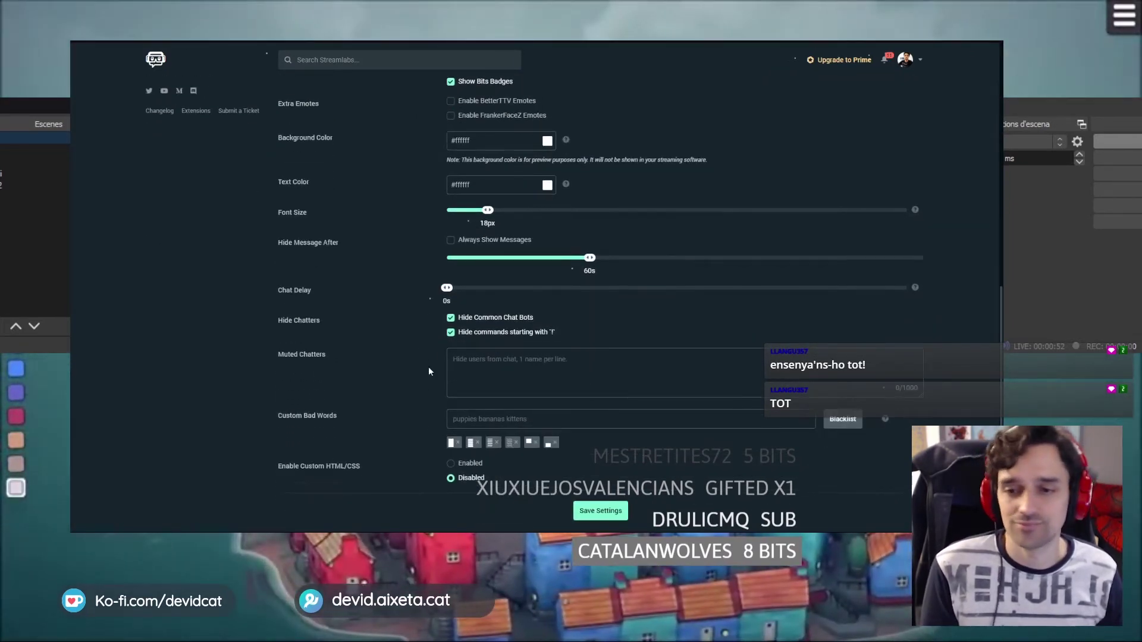
scroll(494, 207, "up", 8)
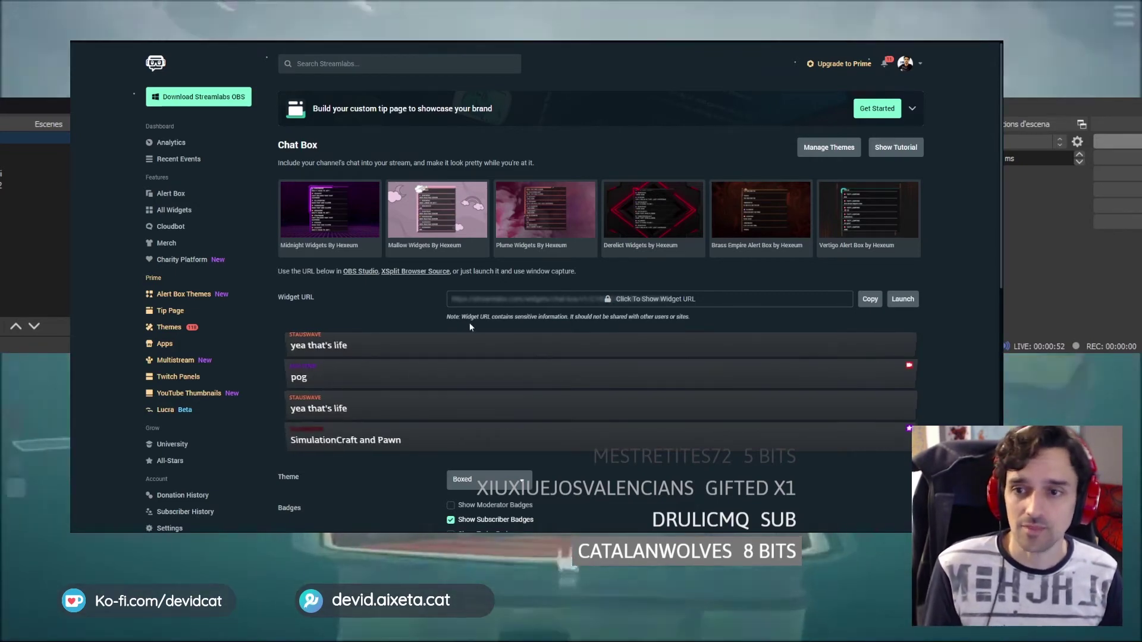
- Open the Donation Goal widget from the gallery and review its goal preview and management details
left_click(174, 211)
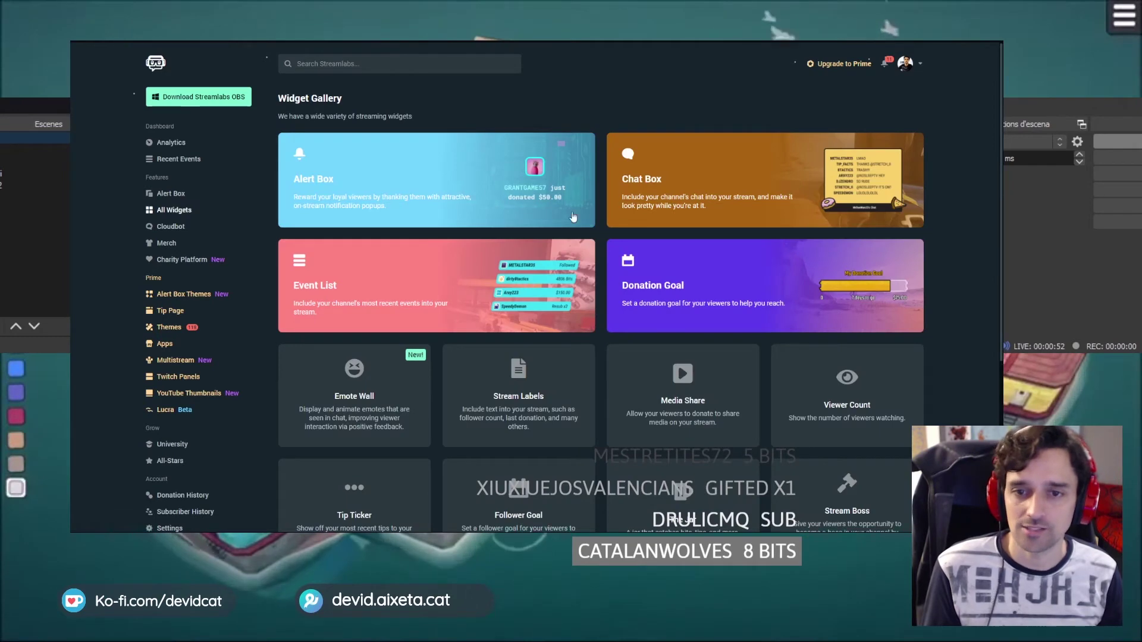
left_click(714, 291)
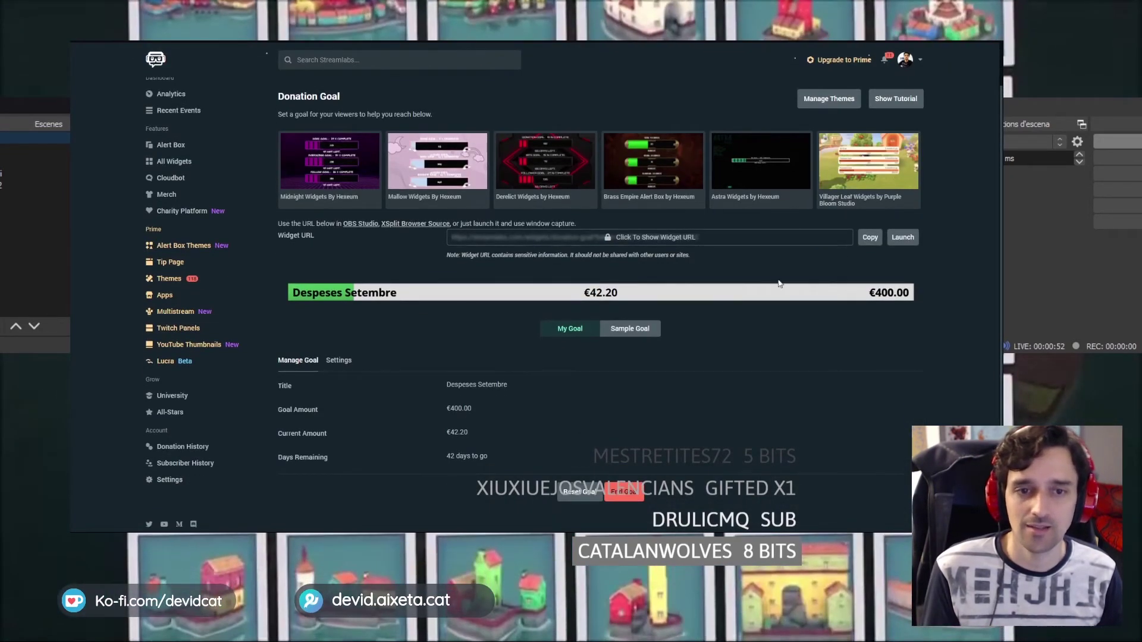
scroll(689, 283, "down", 1)
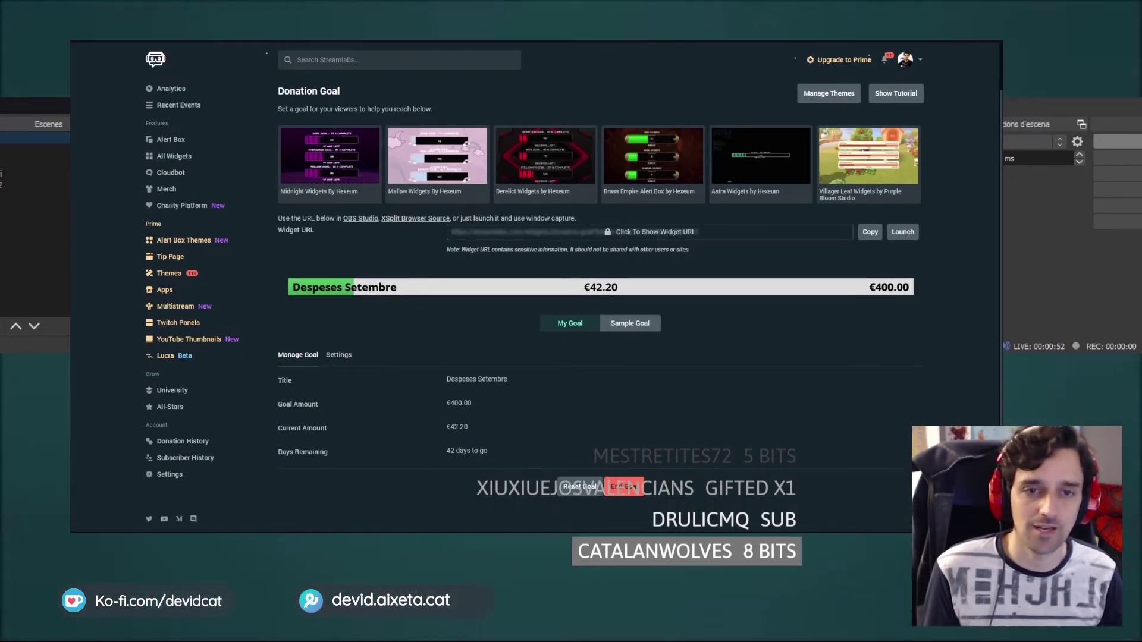
scroll(599, 303, "down", 2)
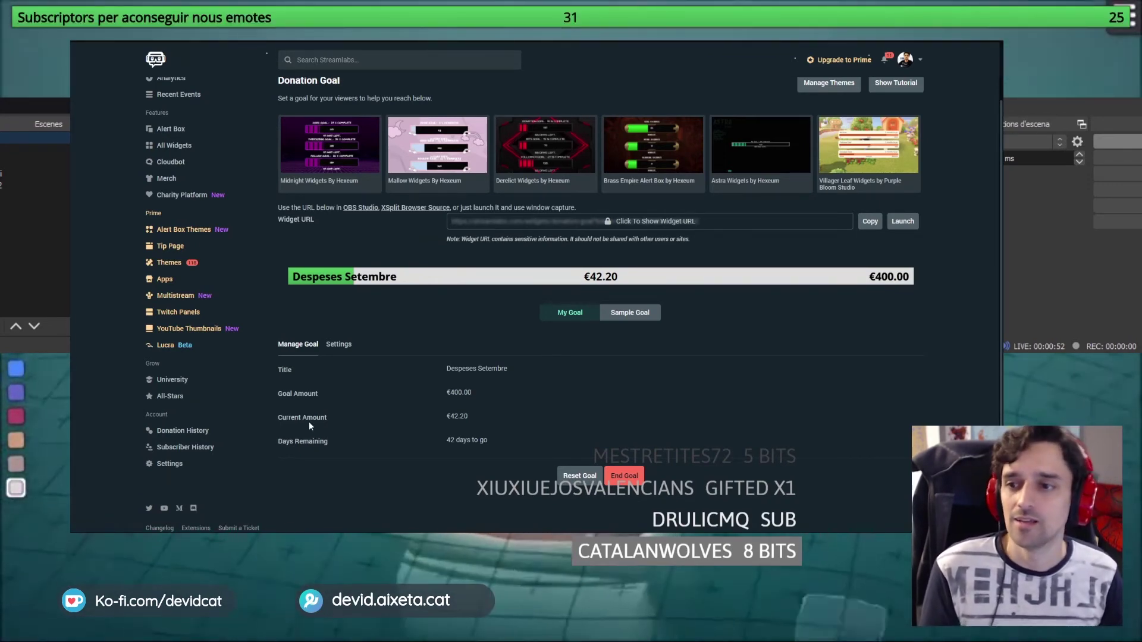
- Return to the widget gallery, open the Event List widget and examine its preview, theme and enabled events
left_click(173, 145)
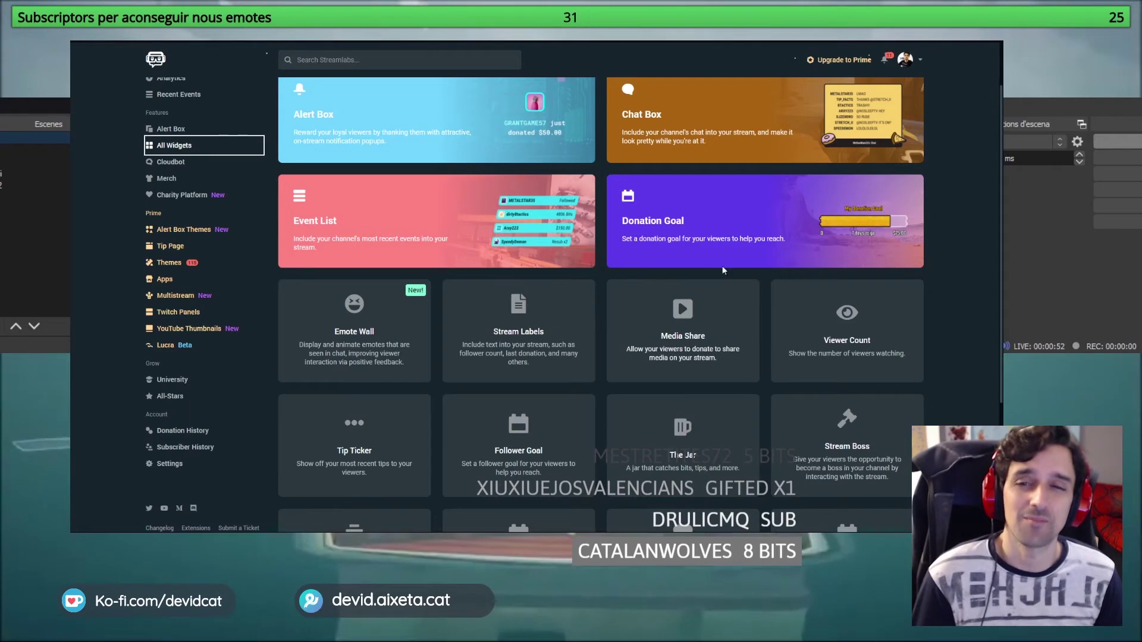
scroll(778, 231, "down", 3)
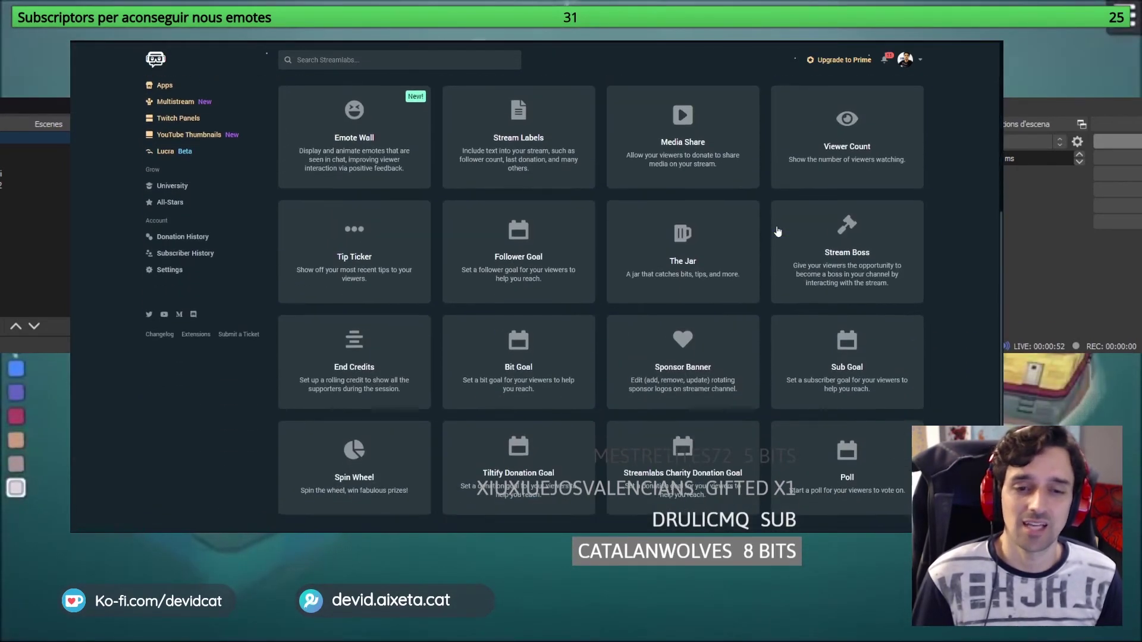
scroll(778, 230, "up", 4)
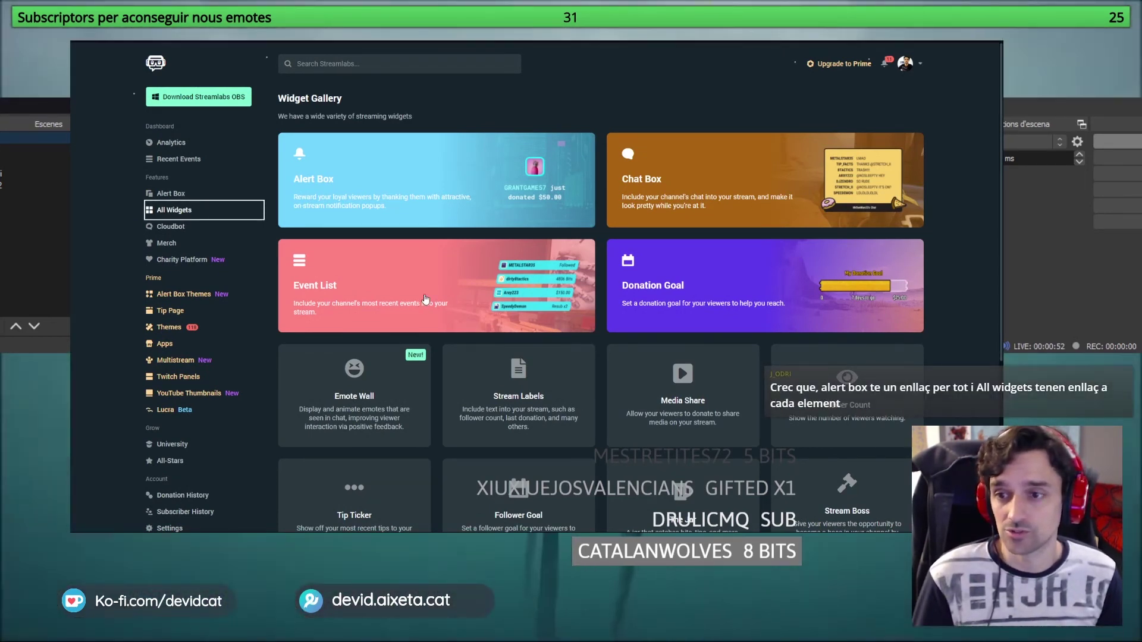
scroll(447, 200, "down", 2)
left_click(446, 200)
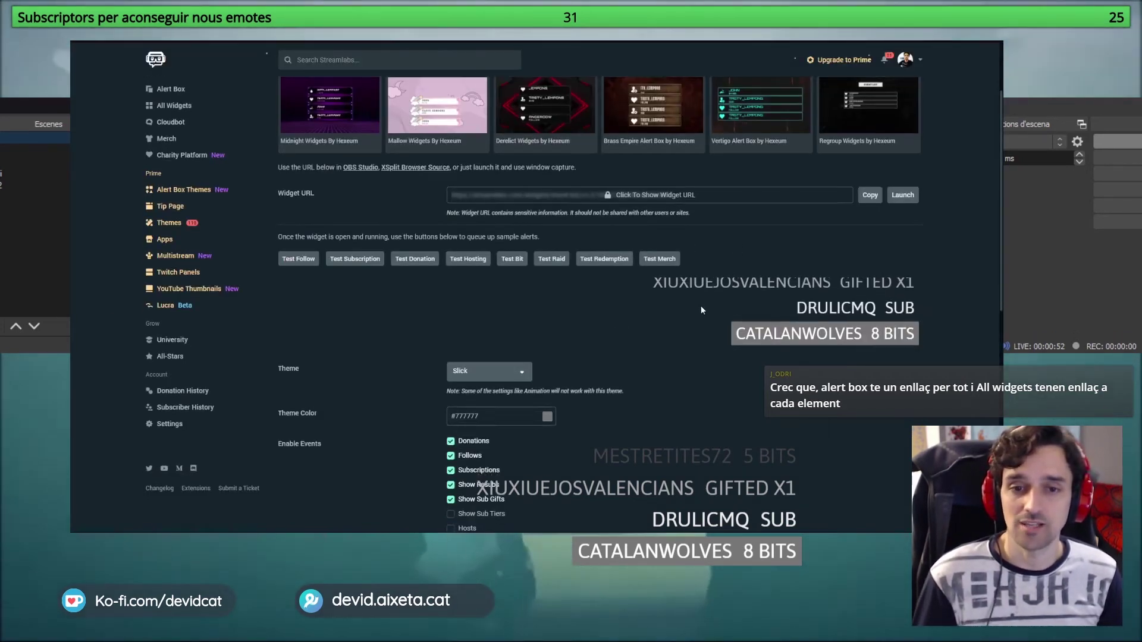
scroll(701, 305, "down", 2)
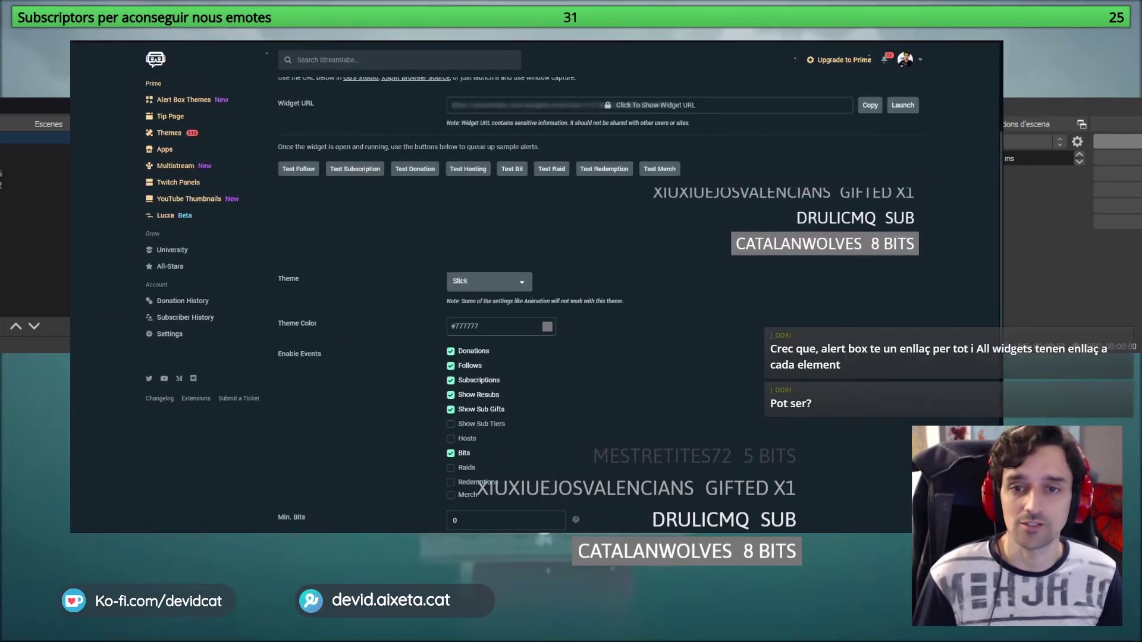
scroll(871, 216, "up", 2)
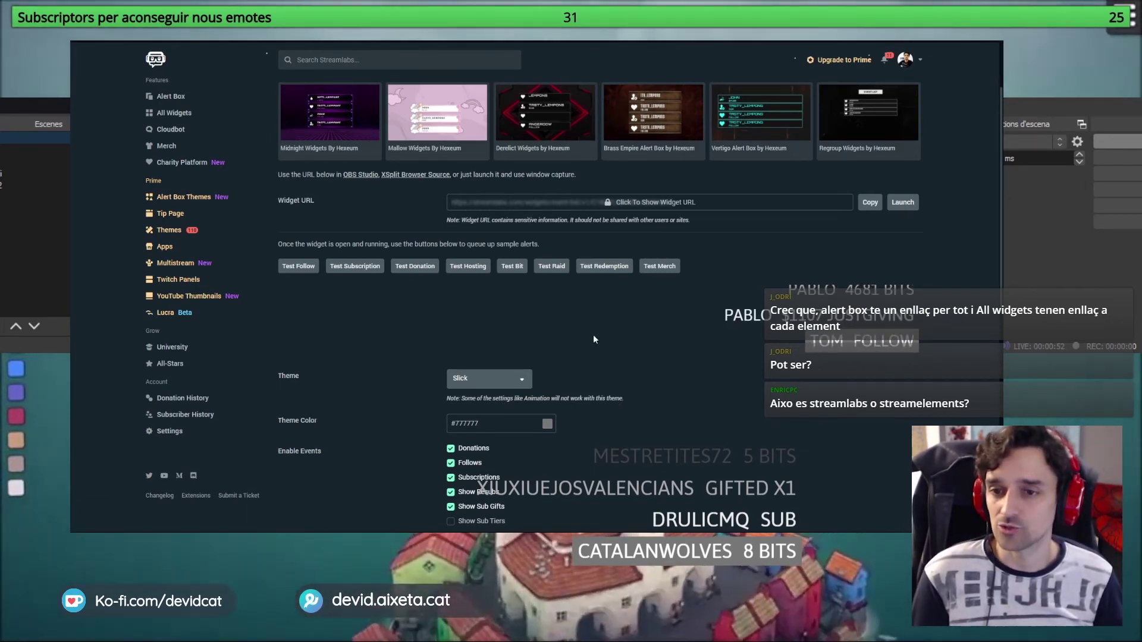
- Open the Alert Box widget and review its alert types, test alerts and general settings
left_click(178, 214)
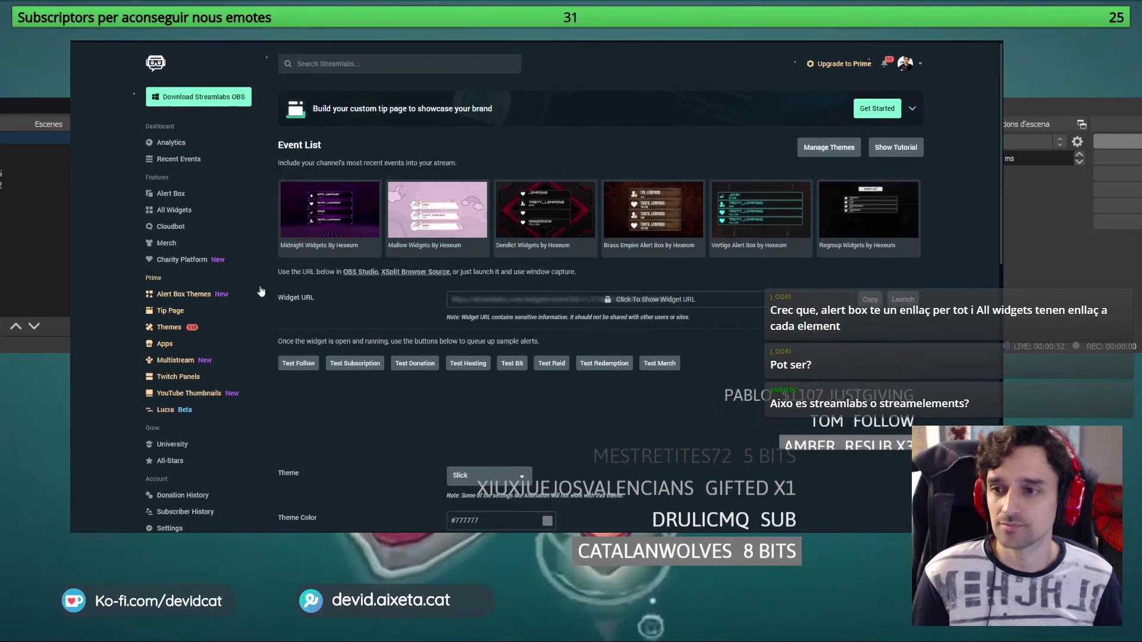
left_click(169, 195)
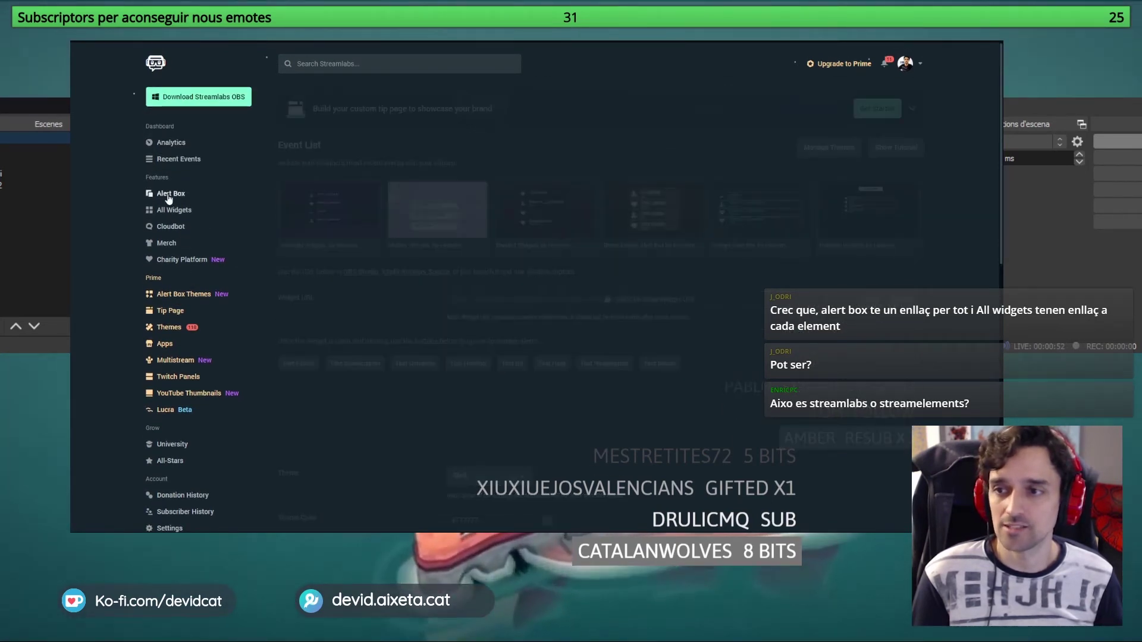
left_click(176, 212)
left_click(429, 199)
scroll(614, 439, "down", 7)
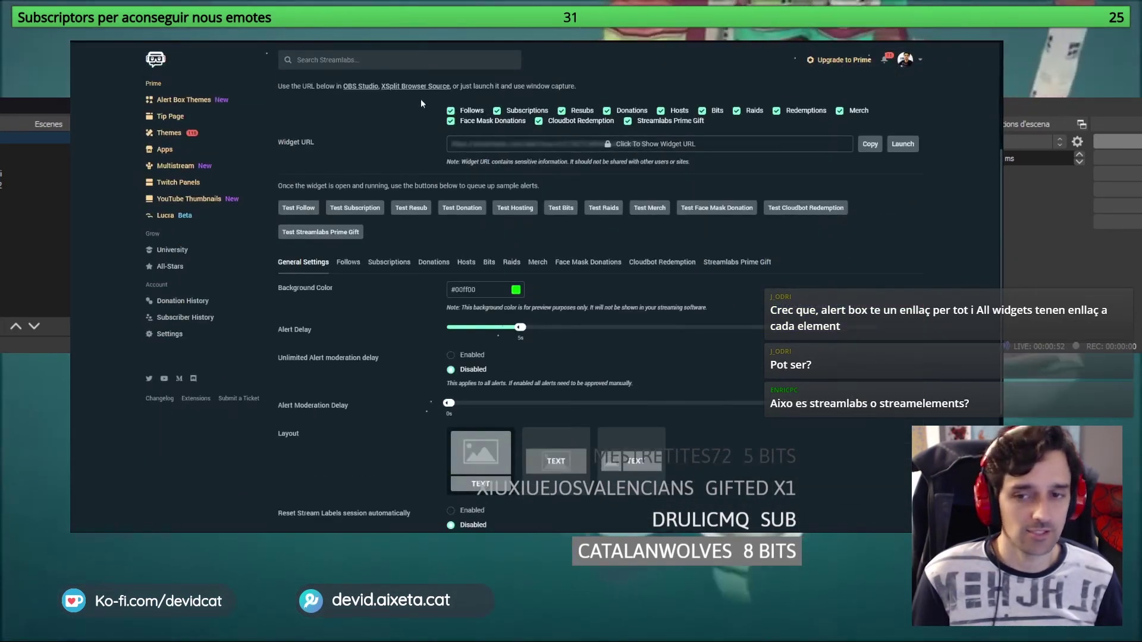
scroll(608, 392, "up", 6)
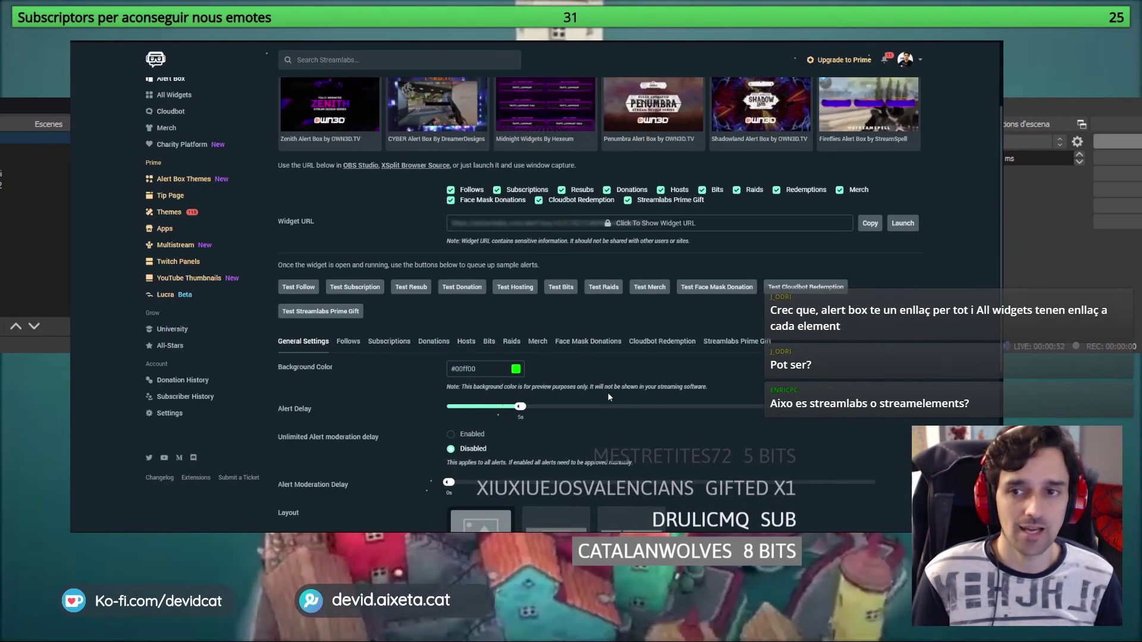
scroll(600, 397, "down", 1)
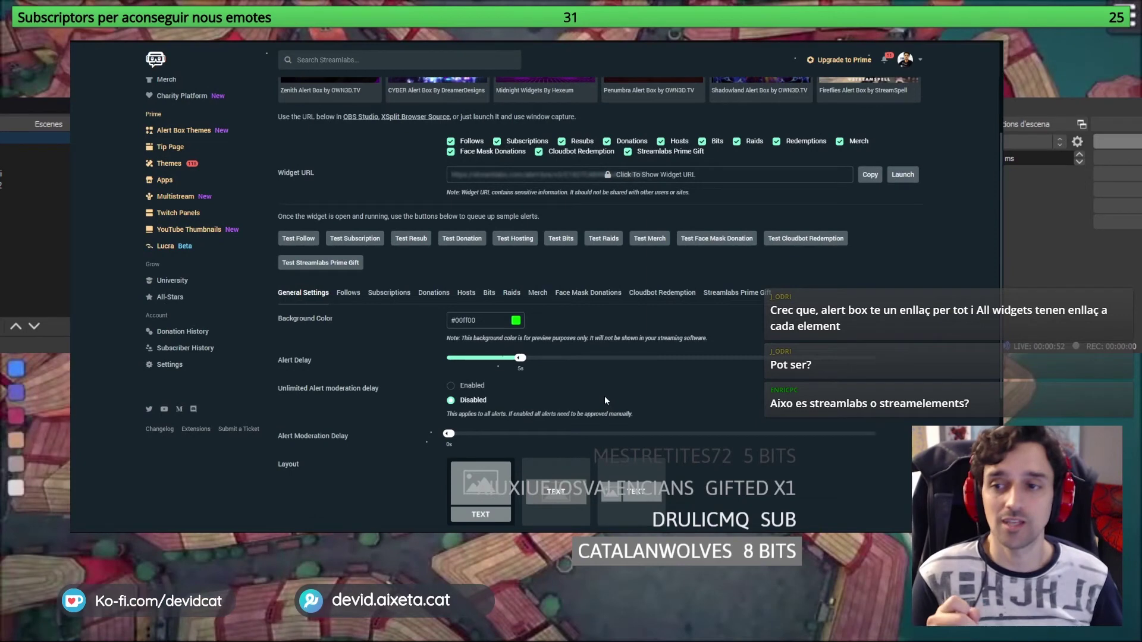
- Open the Alert Box's follow alert settings and examine their layout, animation, message template, image, sound, timing and custom HTML/CSS options
scroll(604, 395, "up", 3)
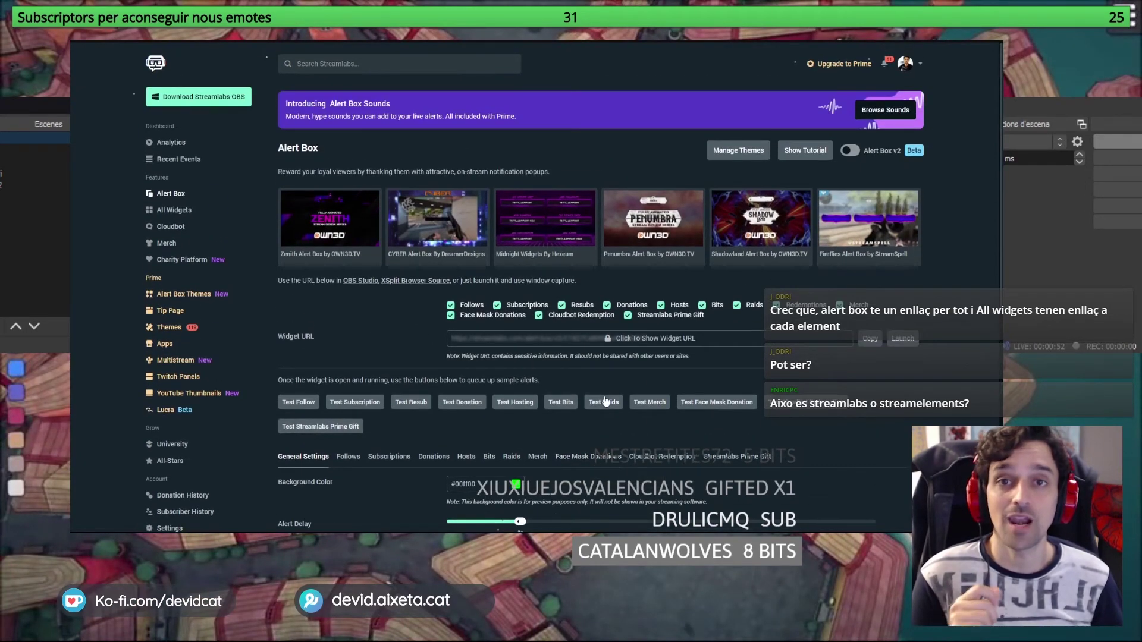
scroll(604, 401, "down", 7)
scroll(605, 402, "up", 2)
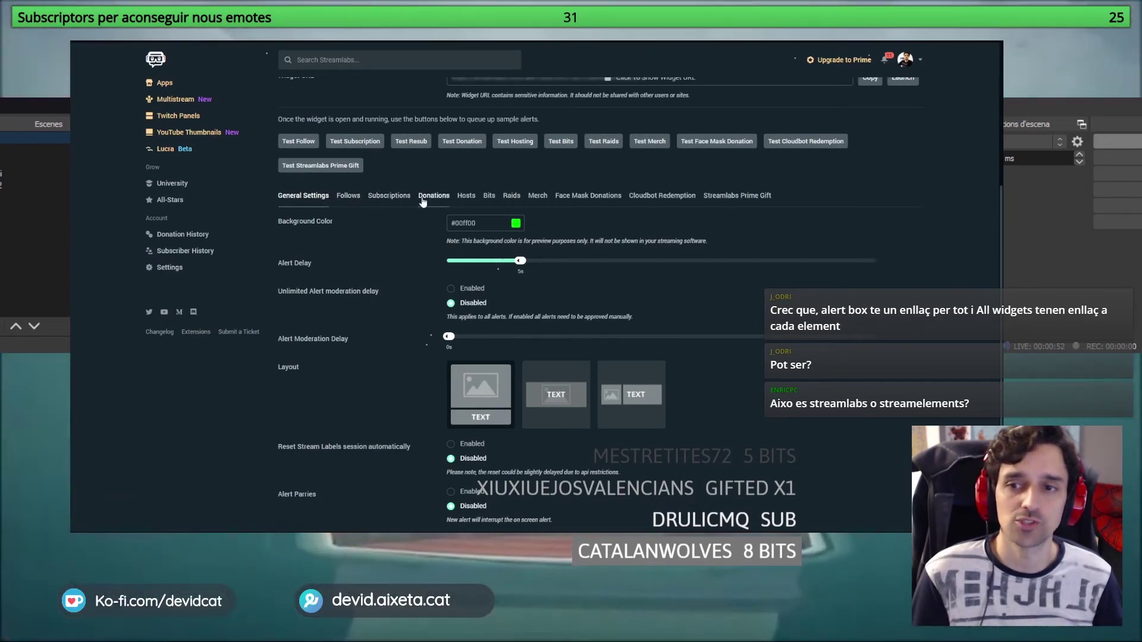
left_click(348, 195)
scroll(345, 194, "down", 5)
scroll(564, 221, "up", 3)
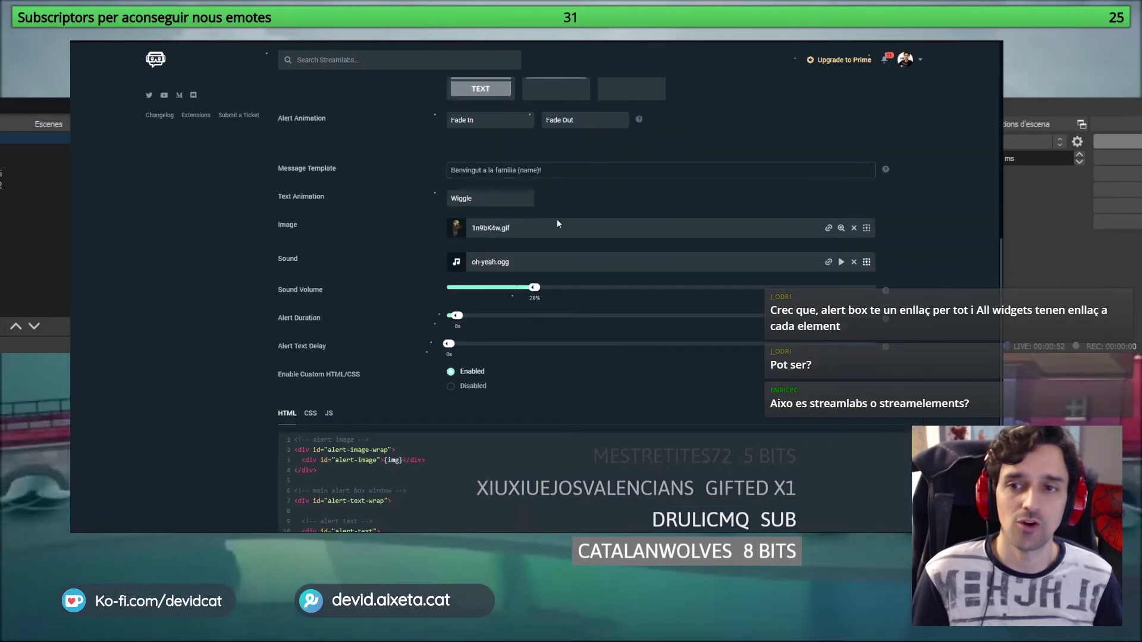
scroll(562, 216, "up", 4)
scroll(418, 193, "down", 3)
scroll(492, 292, "down", 2)
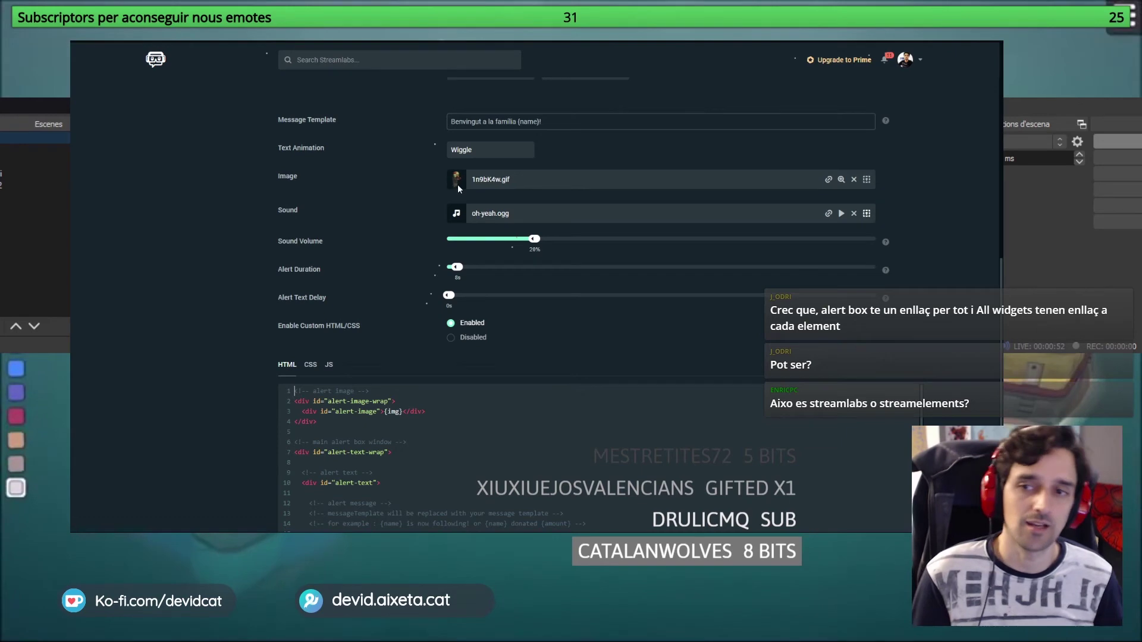
scroll(458, 185, "down", 4)
scroll(466, 292, "up", 3)
scroll(414, 307, "up", 6)
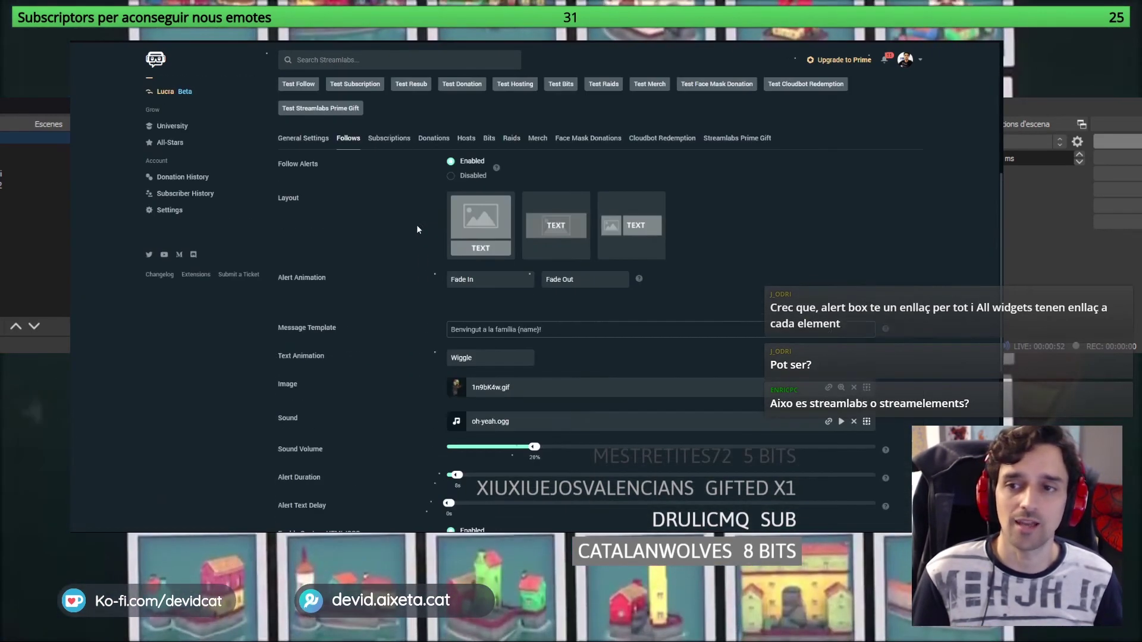
- Open the subscription alert settings and examine their message template, image, sound, volume, duration and custom code options
left_click(374, 143)
scroll(463, 291, "down", 6)
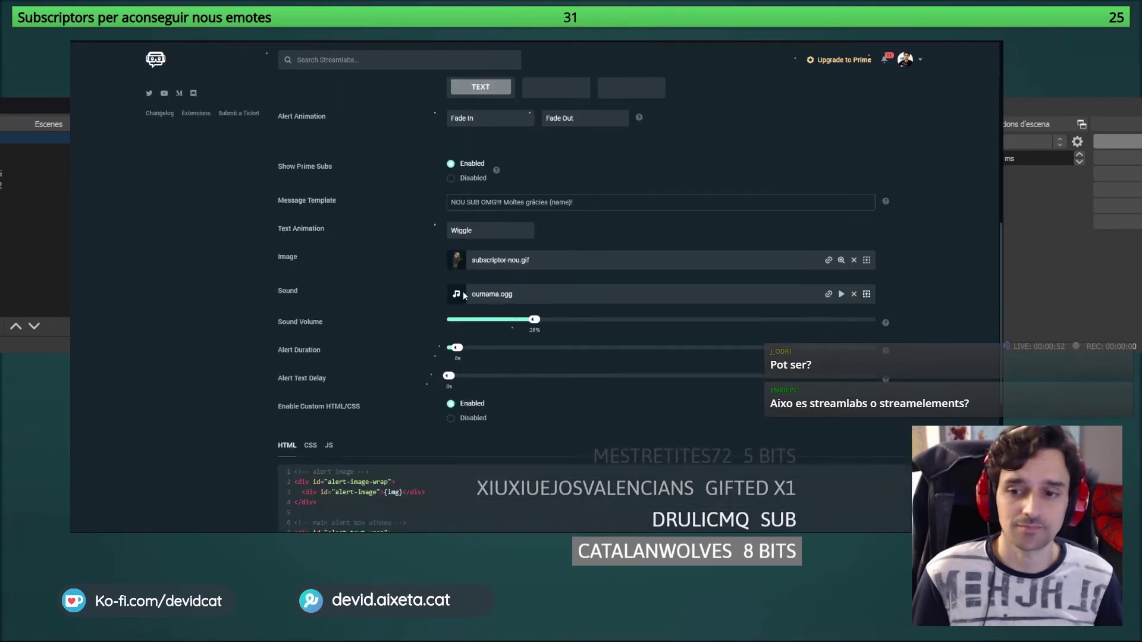
scroll(443, 349, "up", 8)
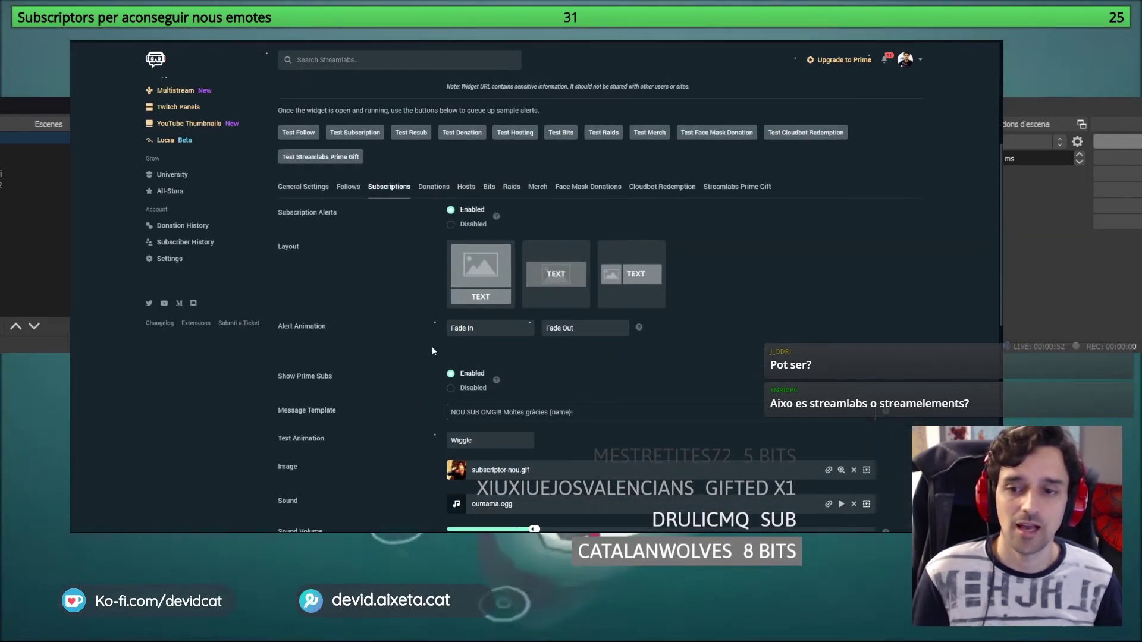
scroll(432, 346, "down", 3)
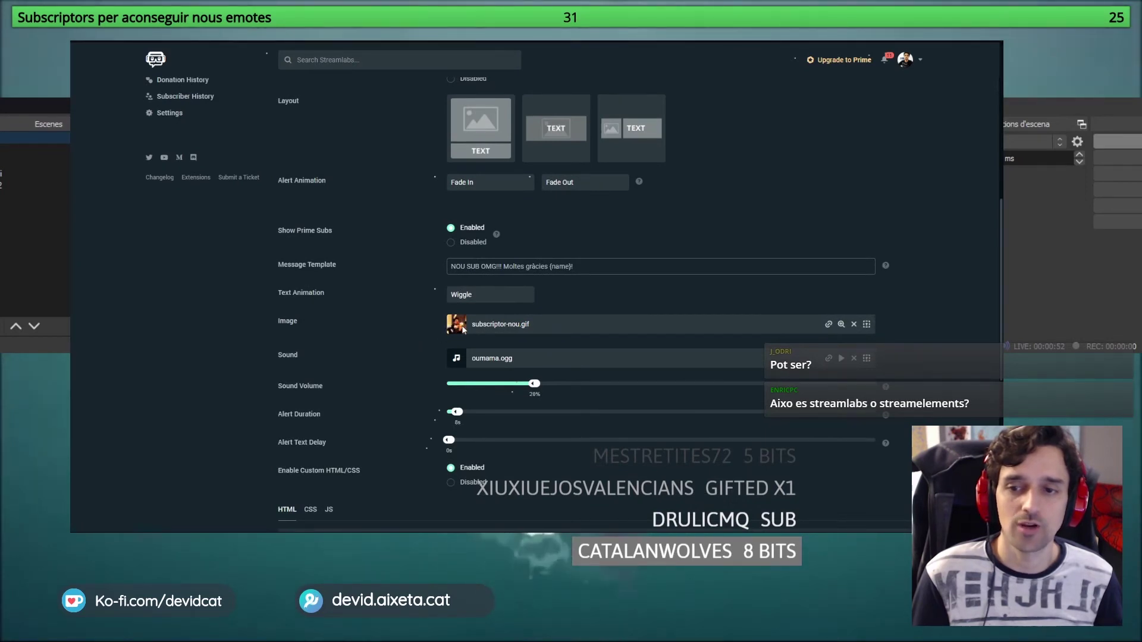
scroll(463, 329, "down", 2)
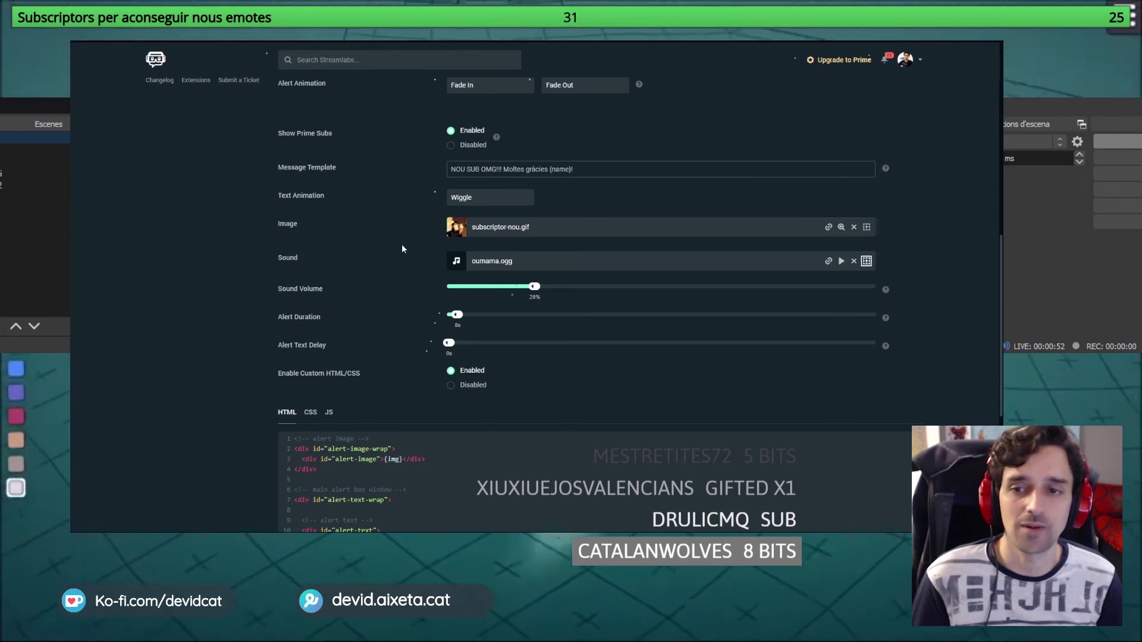
scroll(416, 245, "down", 4)
scroll(418, 247, "up", 4)
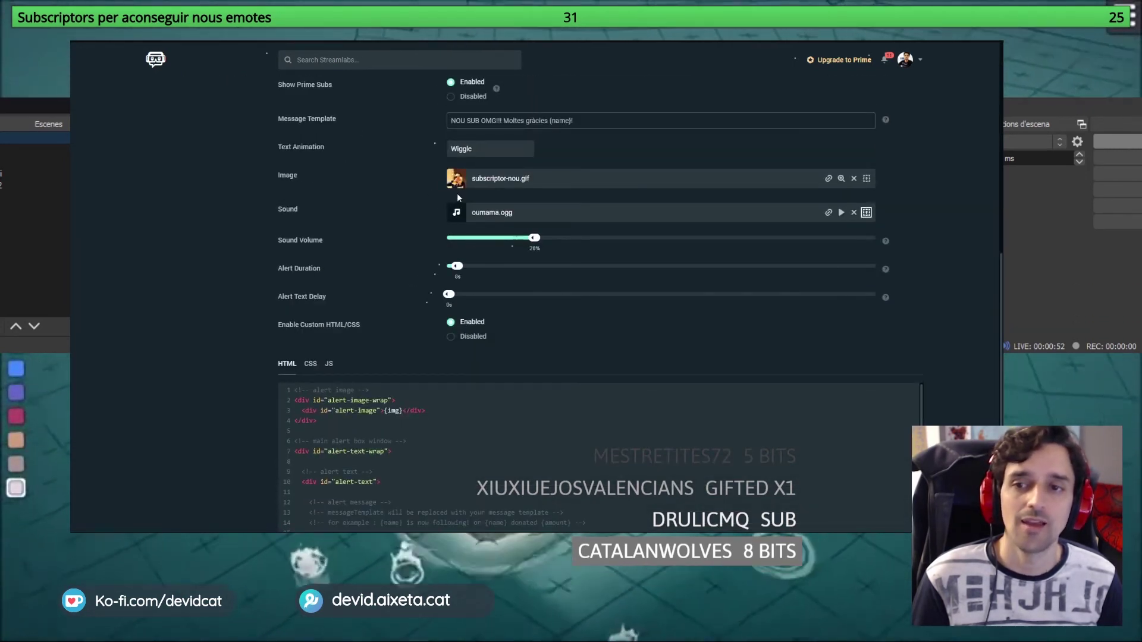
scroll(489, 224, "down", 1)
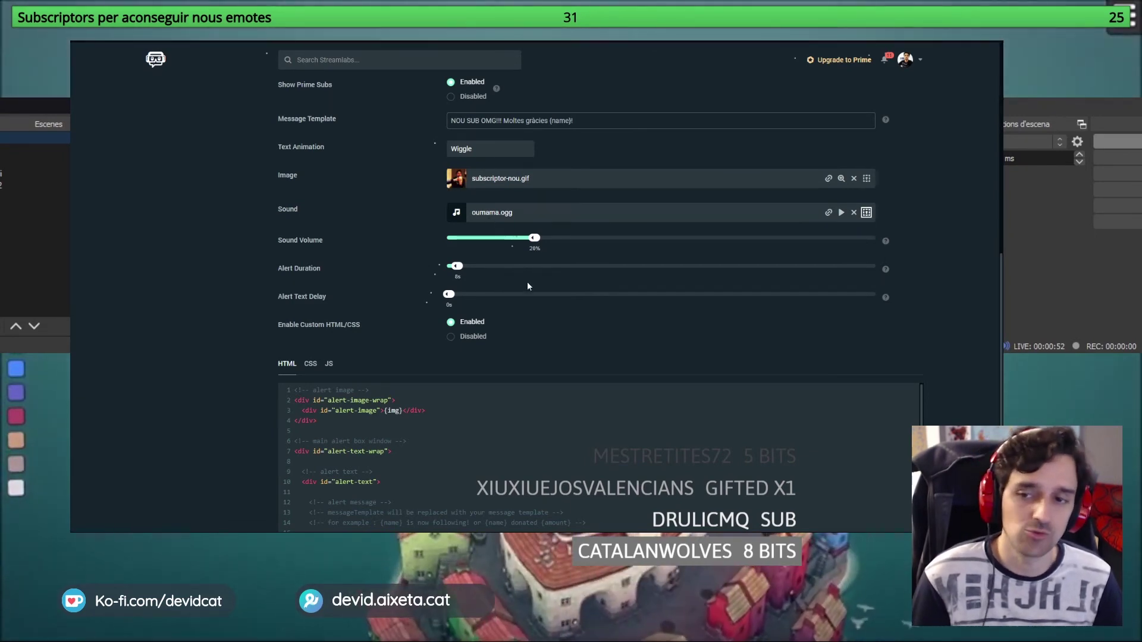
scroll(563, 336, "down", 2)
scroll(591, 225, "up", 6)
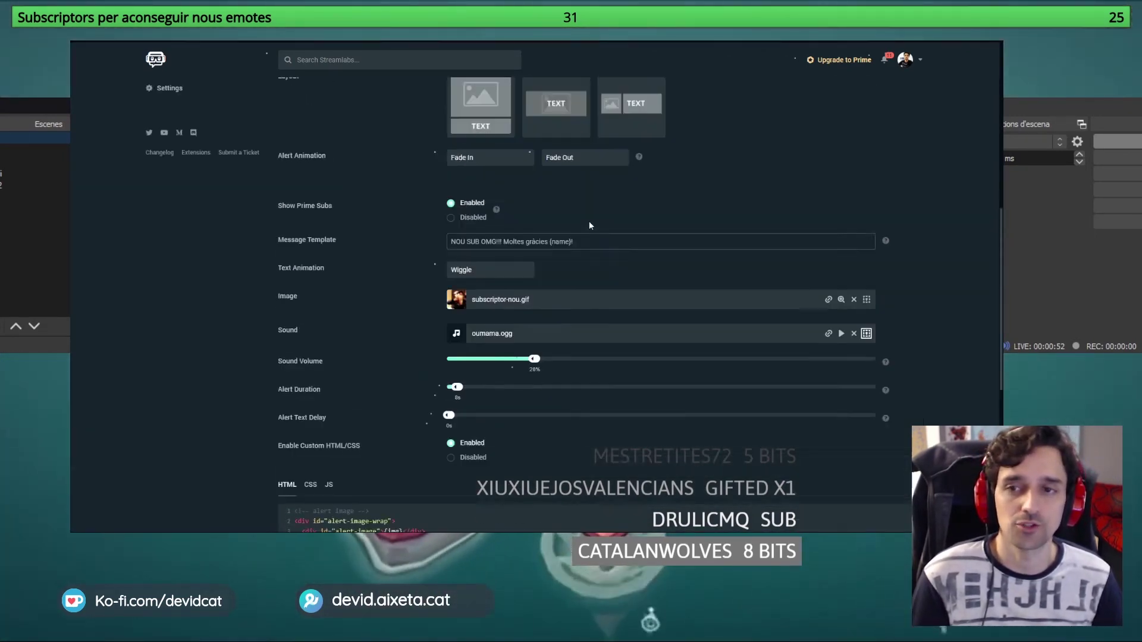
scroll(590, 225, "up", 3)
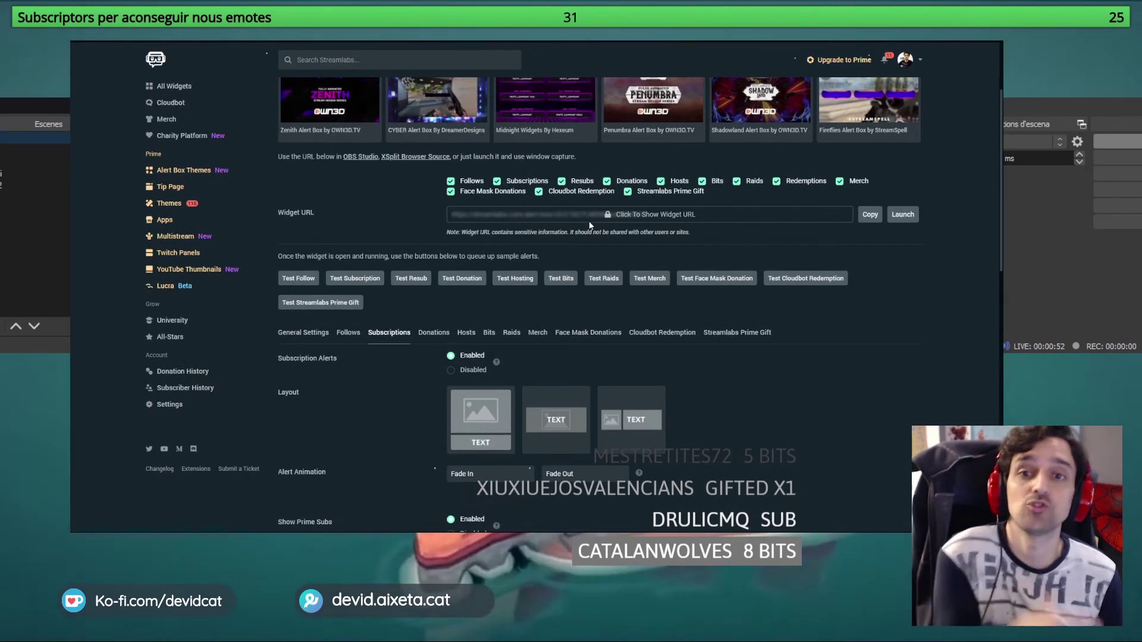
scroll(590, 225, "up", 3)
scroll(580, 197, "down", 1)
scroll(535, 232, "up", 1)
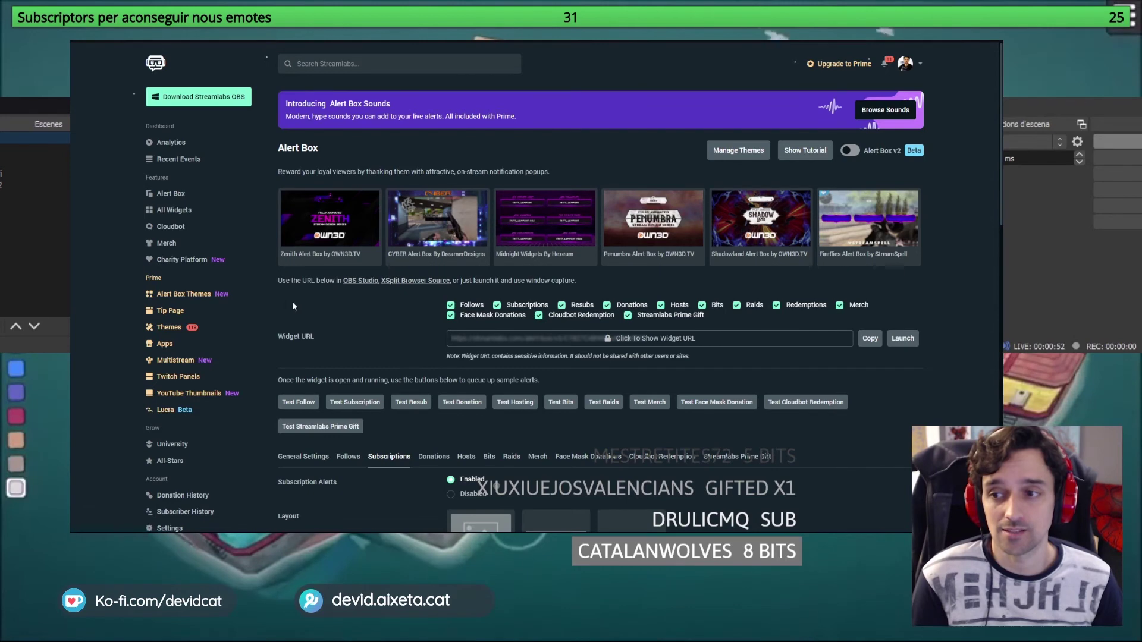
- Return to the widget gallery and open the Follower Goal widget to view its goal preview and management details
left_click(175, 212)
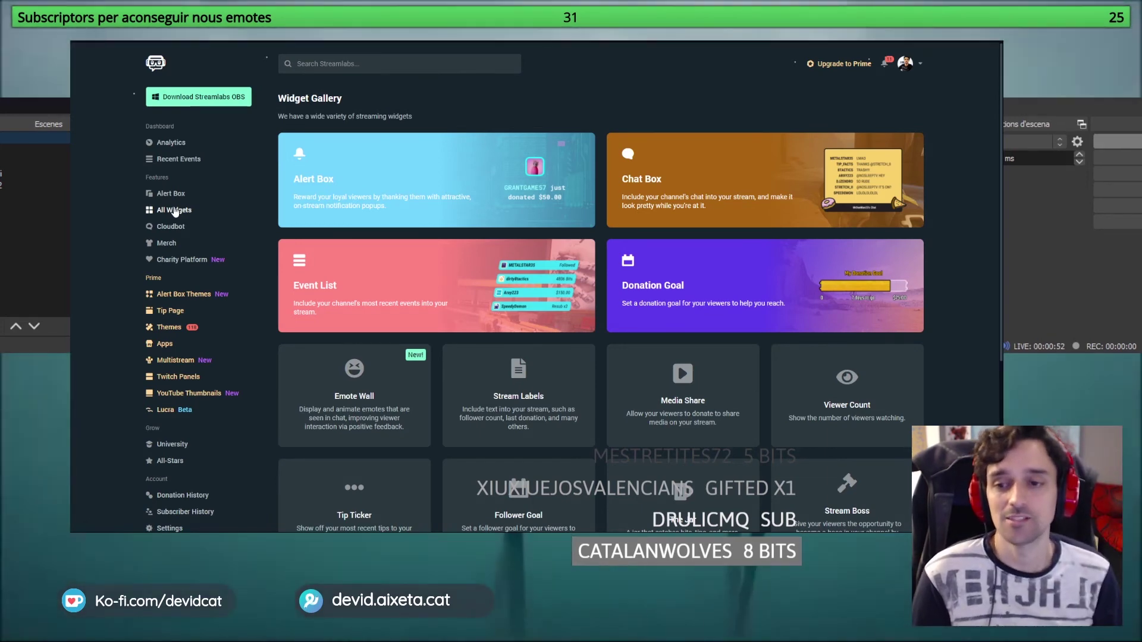
scroll(836, 337, "down", 4)
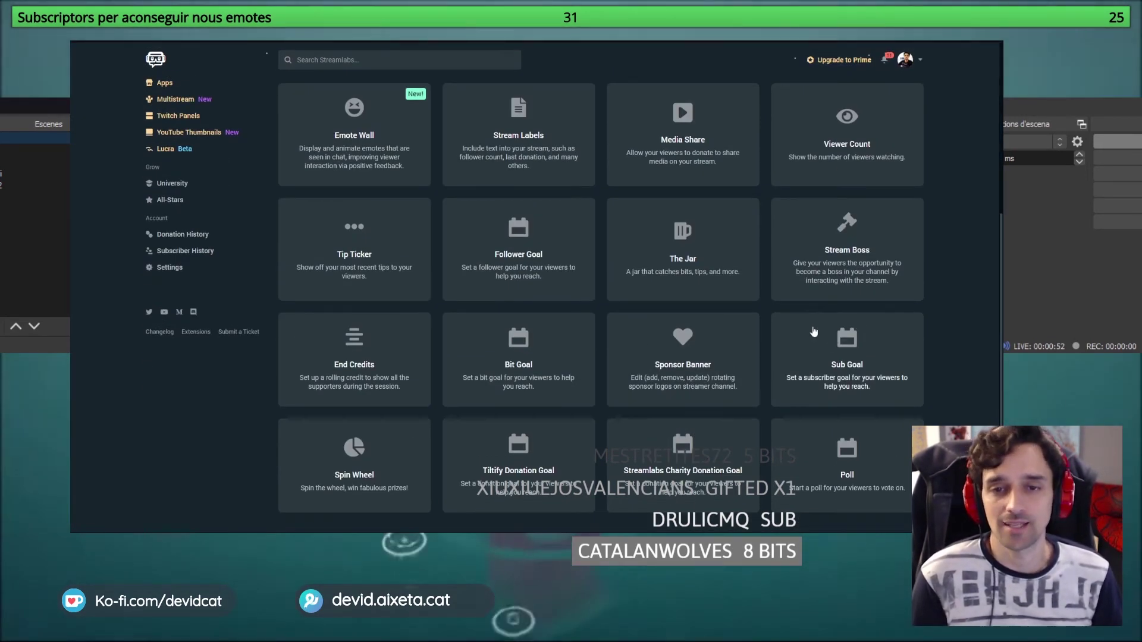
left_click(518, 250)
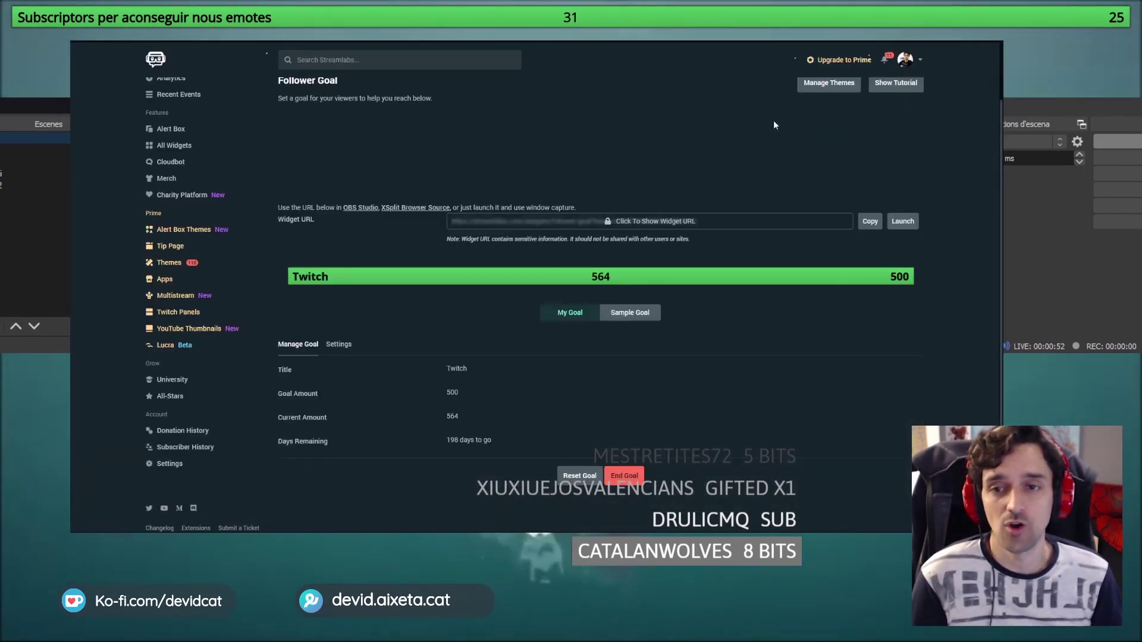
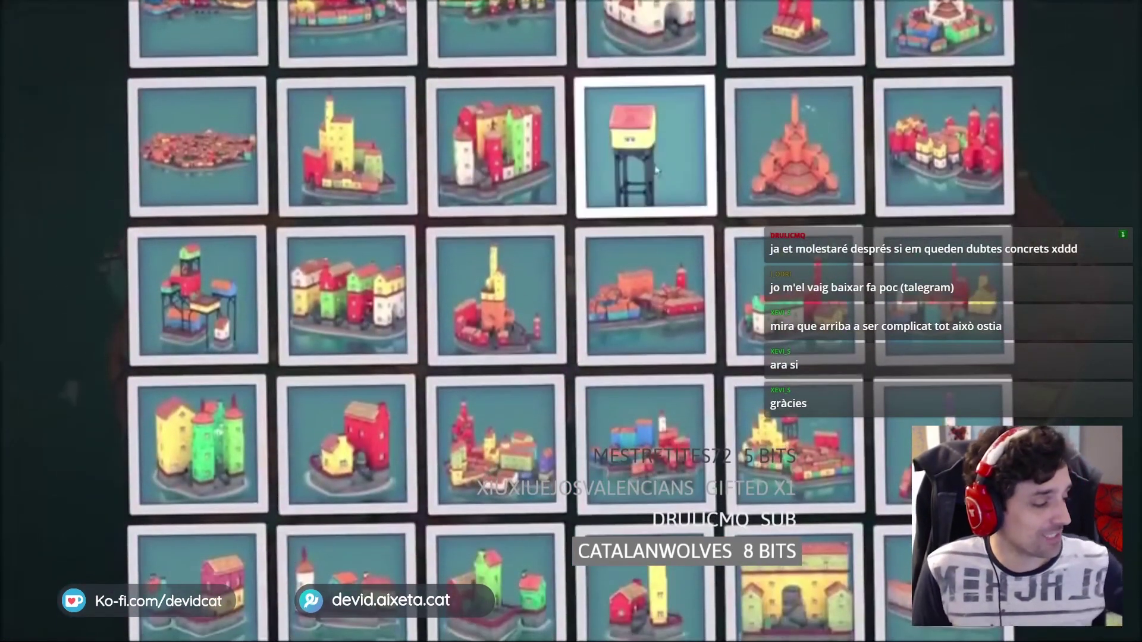
left_click(657, 170)
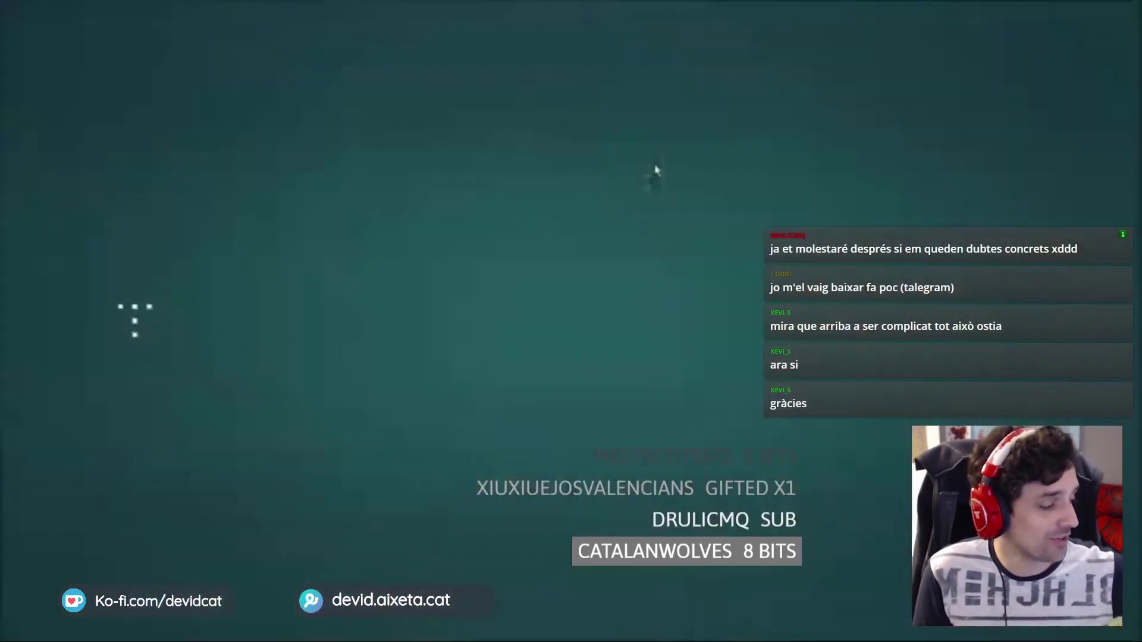